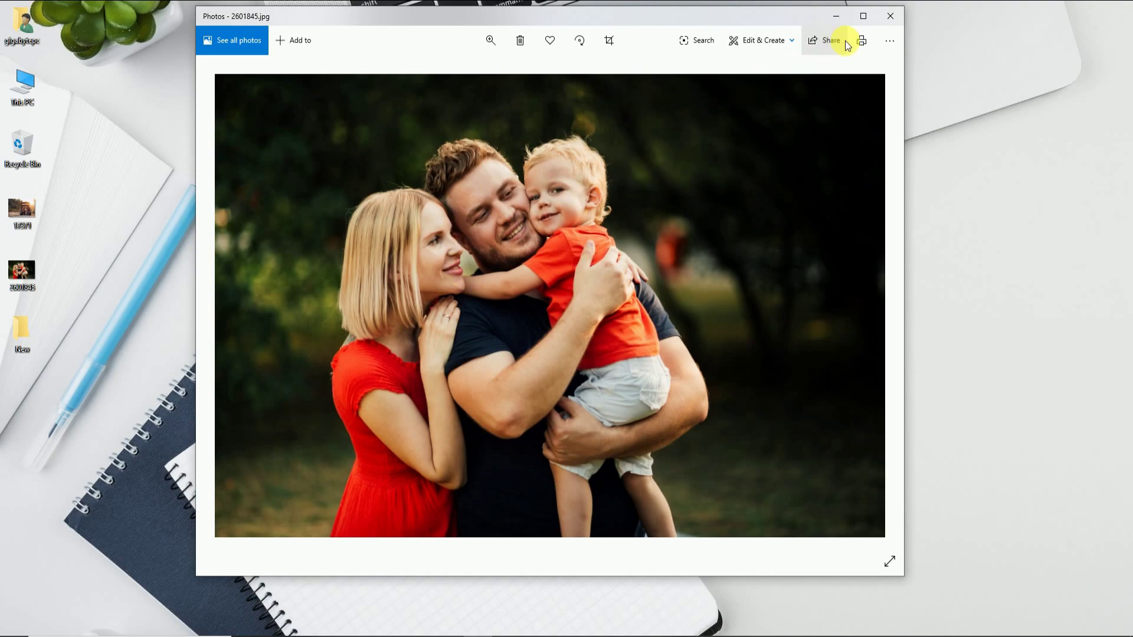
Step: Close the photo viewer, launch Photoshop and open 2601845.jpg from the Desktop
{"action": "left_click", "coordinate": [888, 16]}
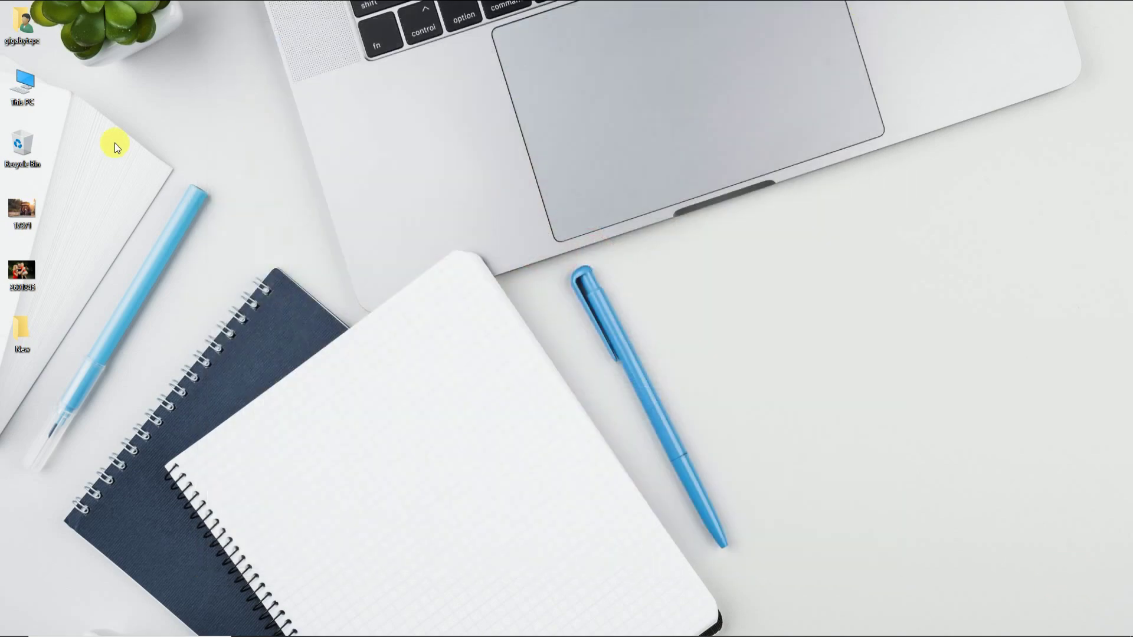
{"action": "double_click", "coordinate": [27, 210]}
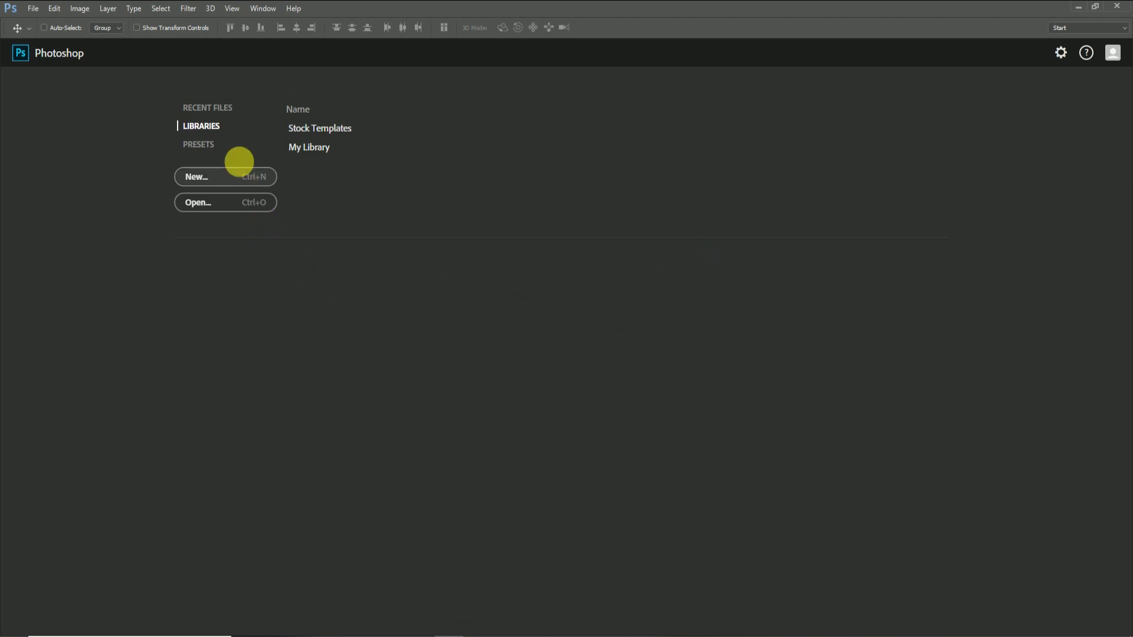
{"action": "left_click", "coordinate": [214, 204]}
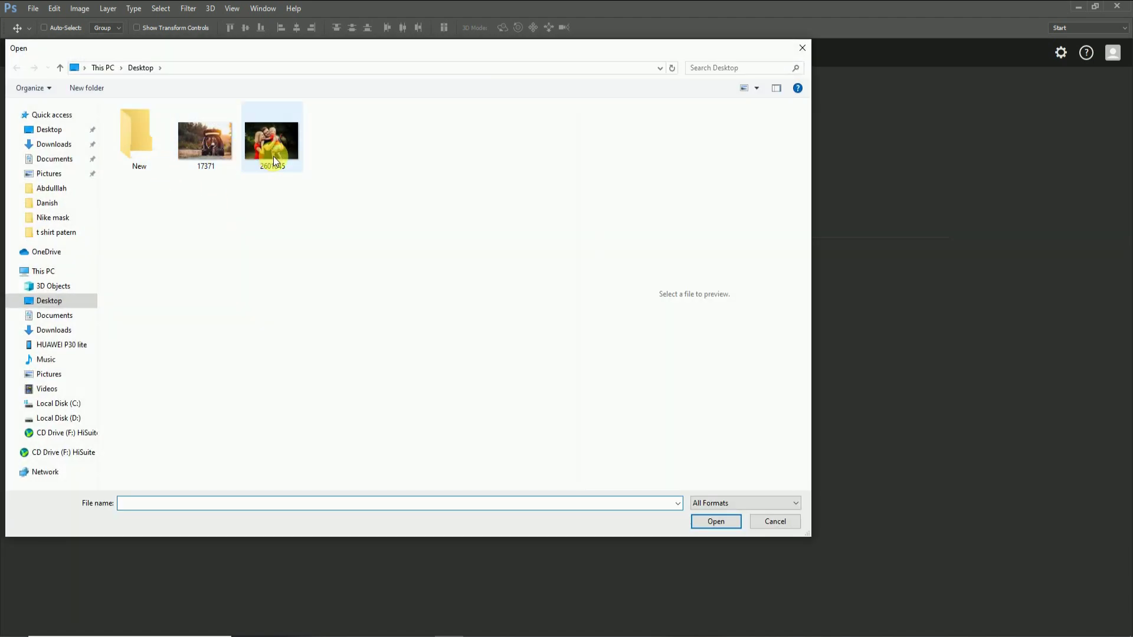
{"action": "double_click", "coordinate": [274, 157]}
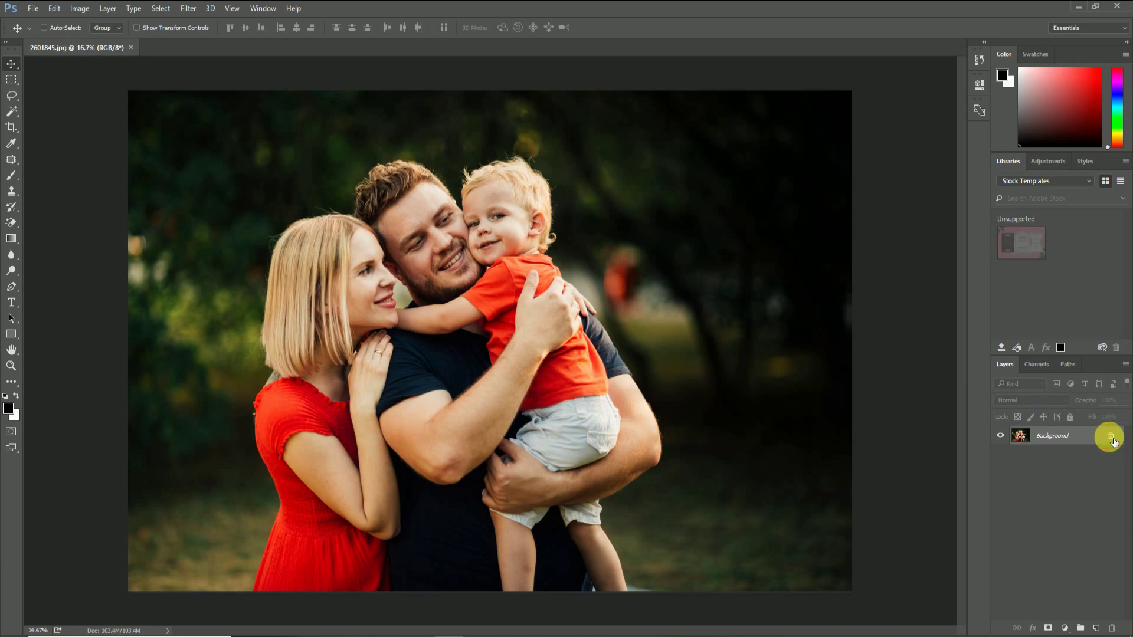
Step: Unlock the Background layer and free-transform the photo narrower to 57.21% width from the right
{"action": "left_click", "coordinate": [1111, 437]}
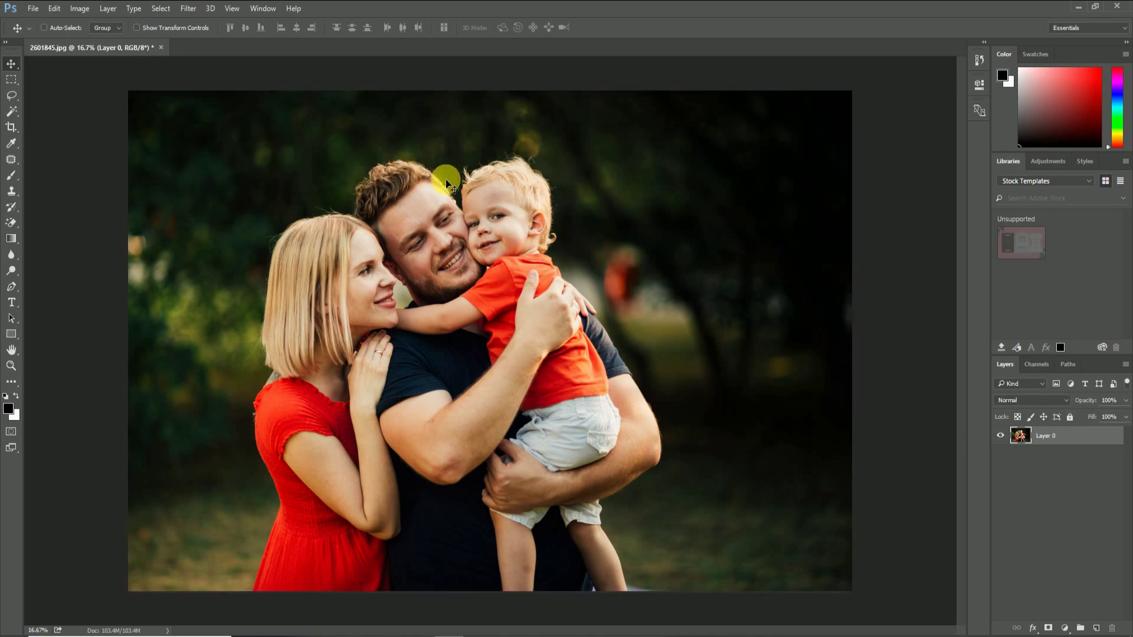
{"action": "key", "text": "ctrl"}
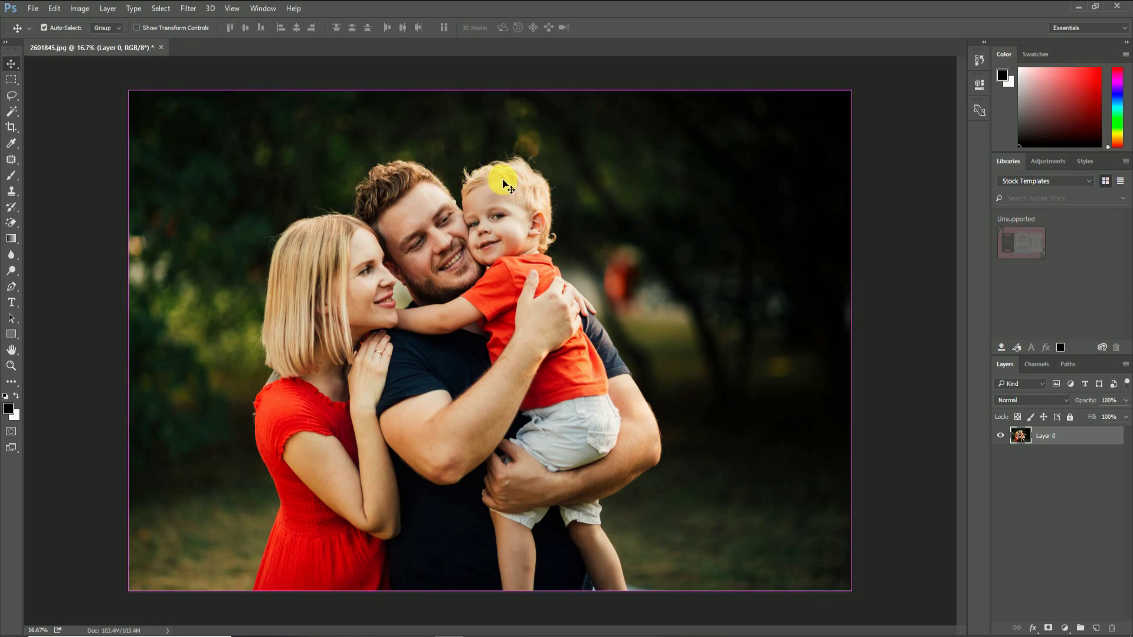
{"action": "key", "text": "ctrl+t"}
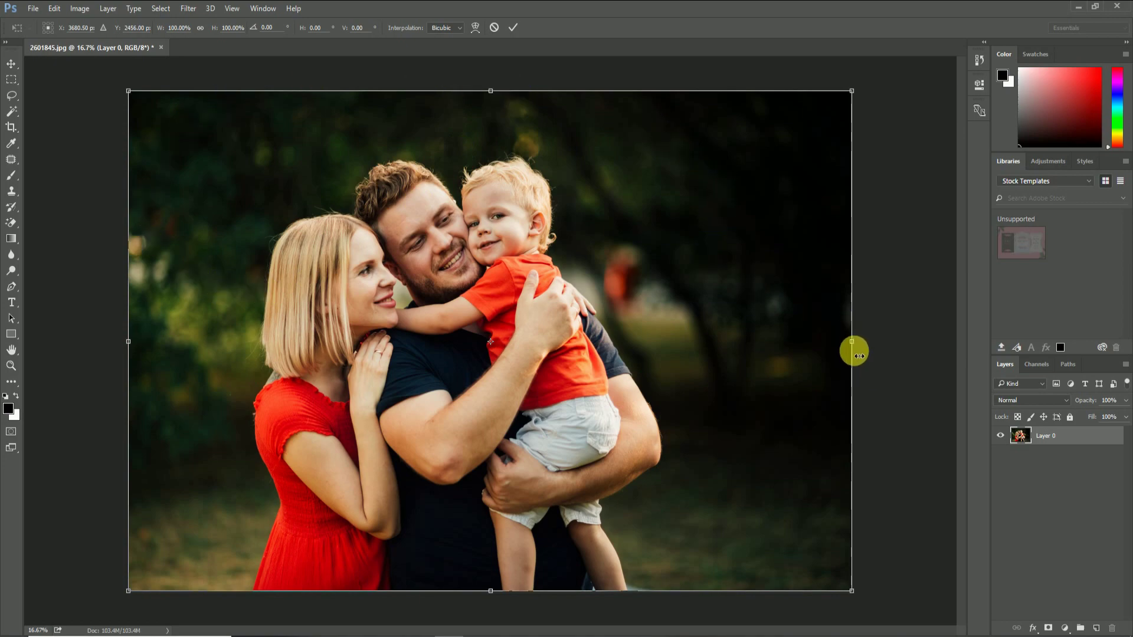
{"action": "left_click_drag", "start_coordinate": [851, 344], "coordinate": [541, 340]}
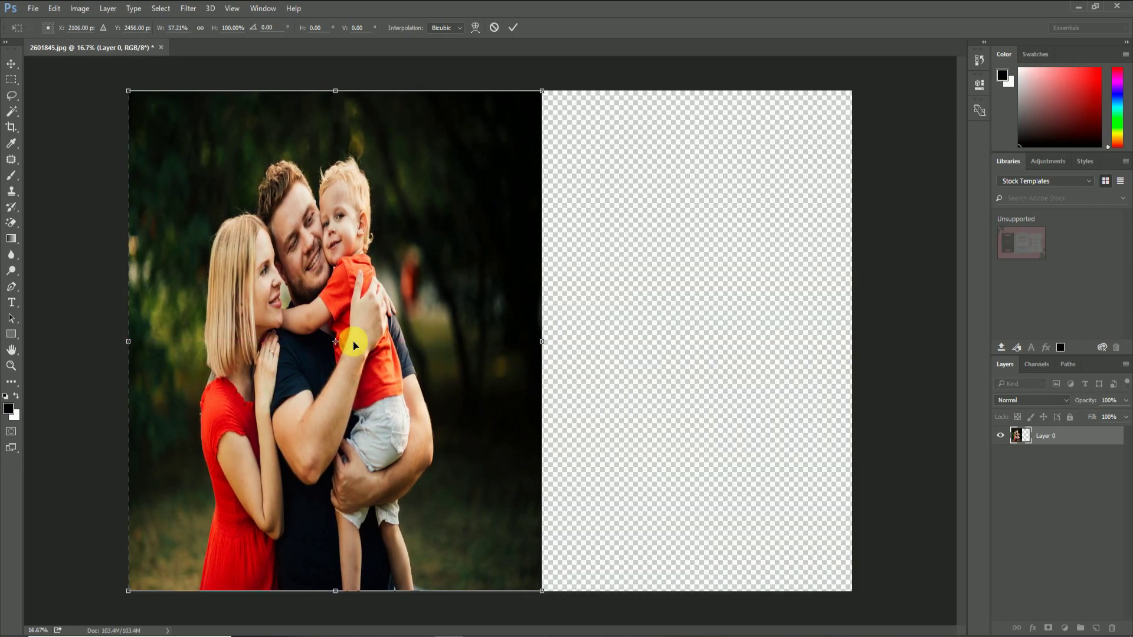
{"action": "left_click", "coordinate": [512, 28]}
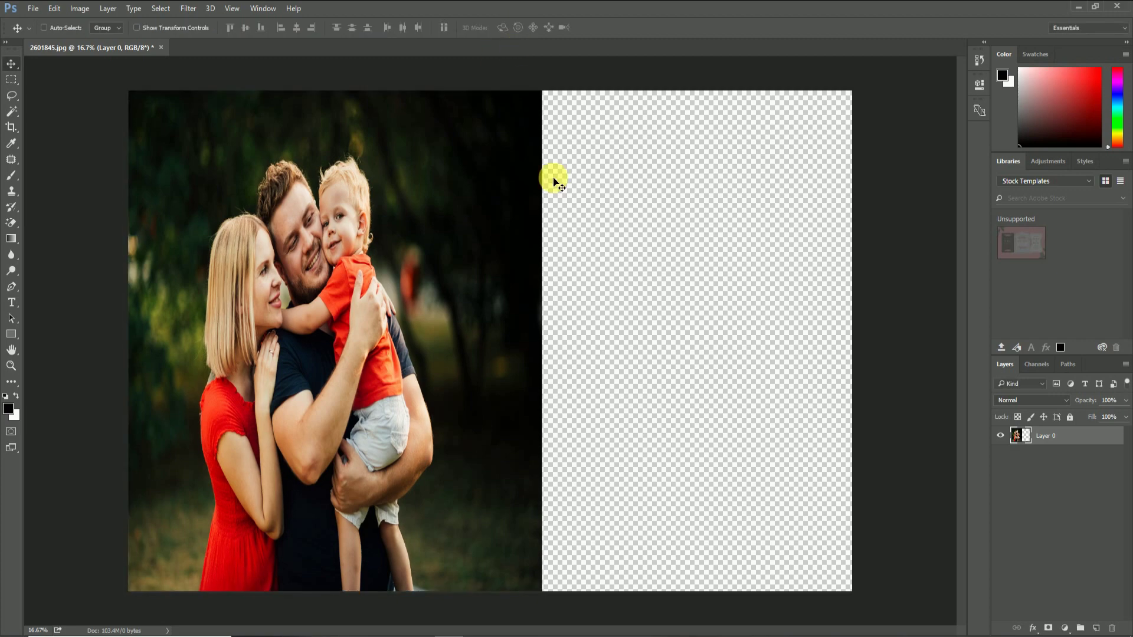
Step: Undo the squeeze, then free-transform the photo symmetrically to 72.29% width, centered on the canvas
{"action": "key", "text": "ctrl+z"}
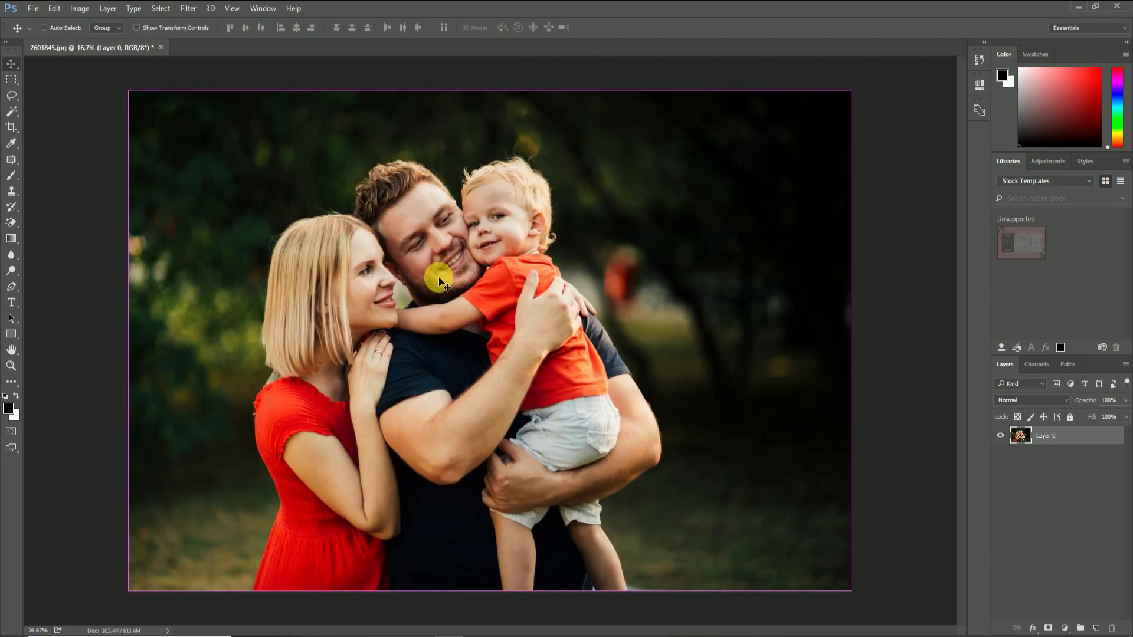
{"action": "key", "text": "ctrl+t"}
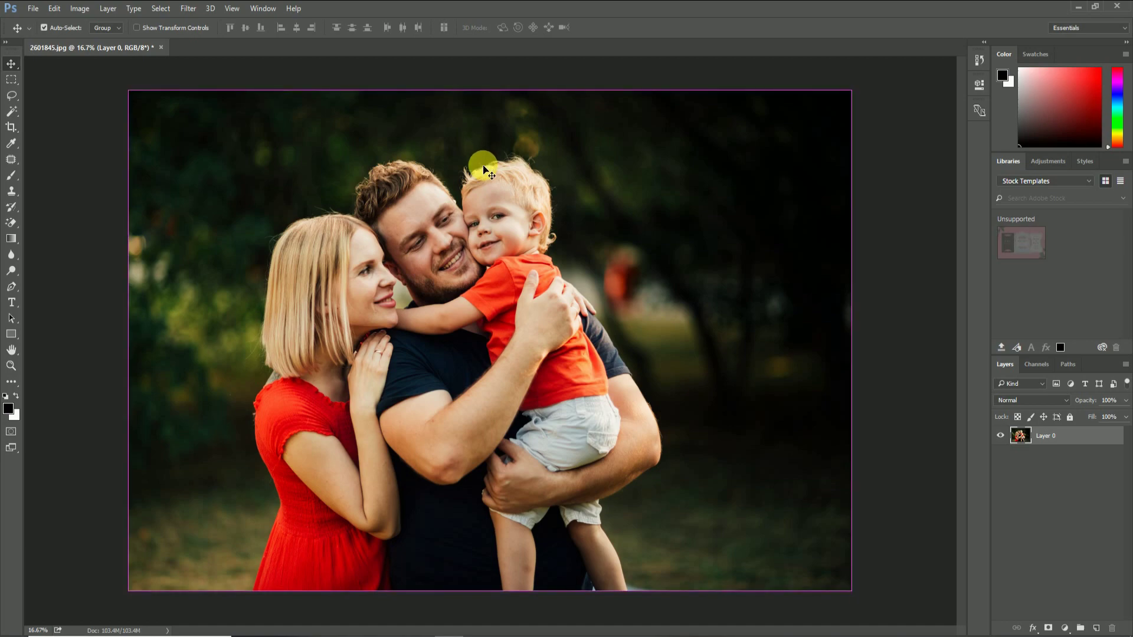
{"action": "key", "text": "Escape"}
{"action": "key", "text": "ctrl+t"}
{"action": "left_click_drag", "start_coordinate": [492, 93], "coordinate": [504, 299]}
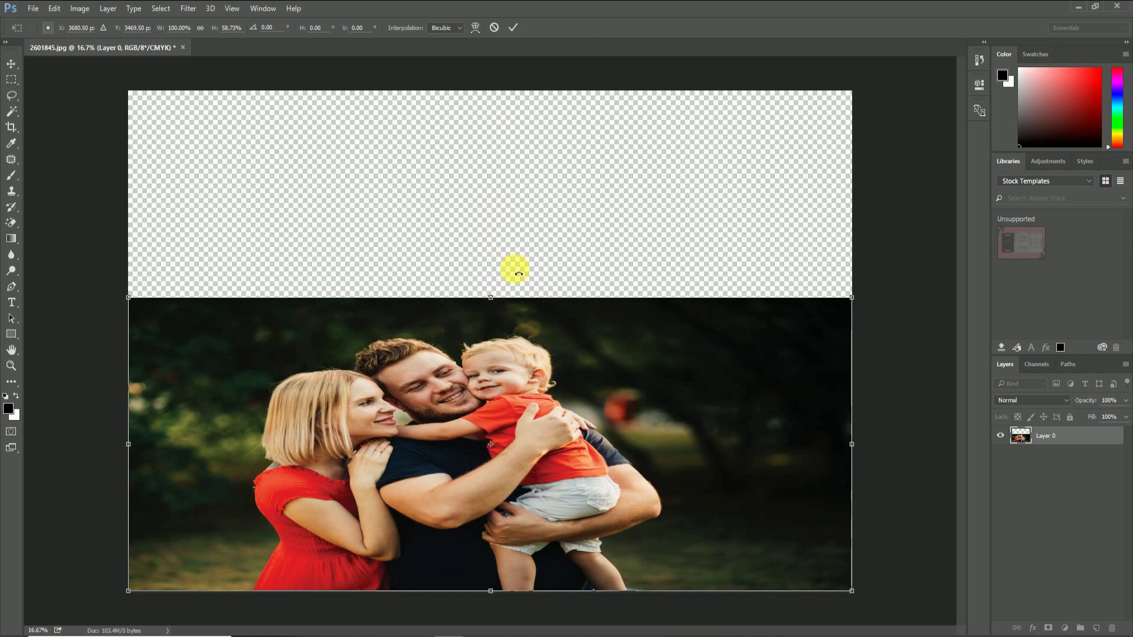
{"action": "left_click_drag", "start_coordinate": [496, 305], "coordinate": [515, 92]}
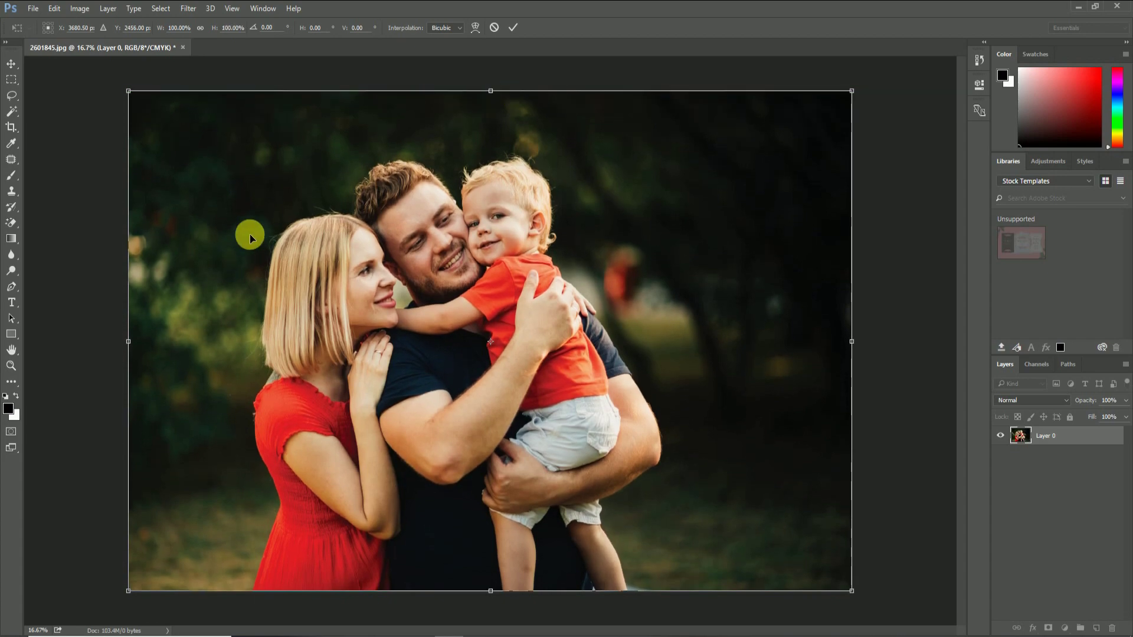
{"action": "left_click_drag", "start_coordinate": [128, 341], "coordinate": [230, 345]}
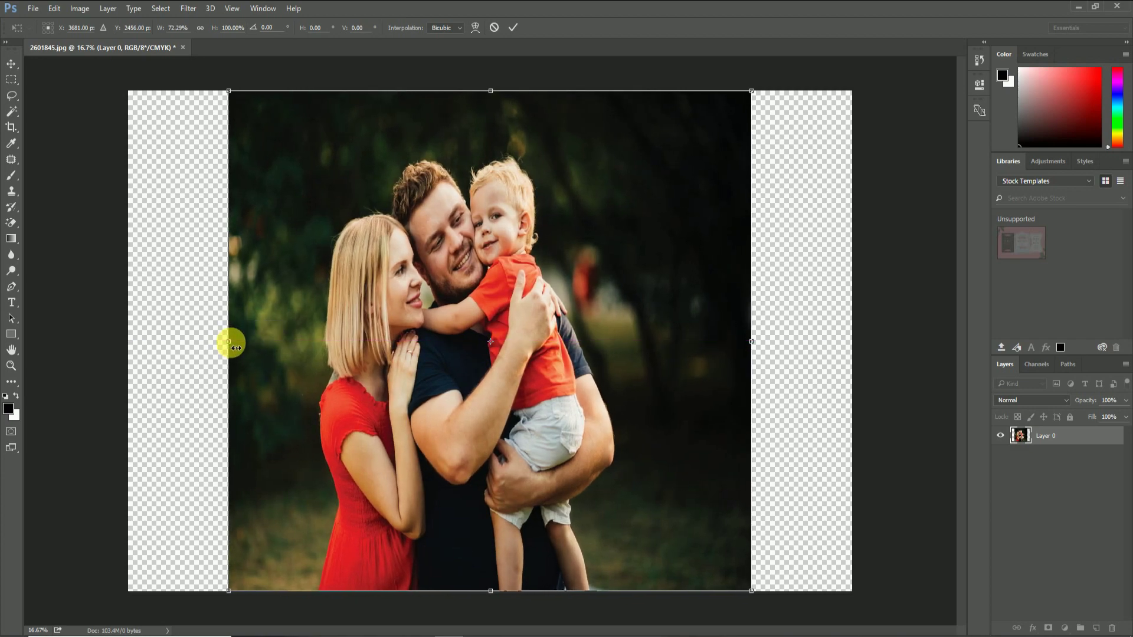
{"action": "left_click", "coordinate": [513, 30]}
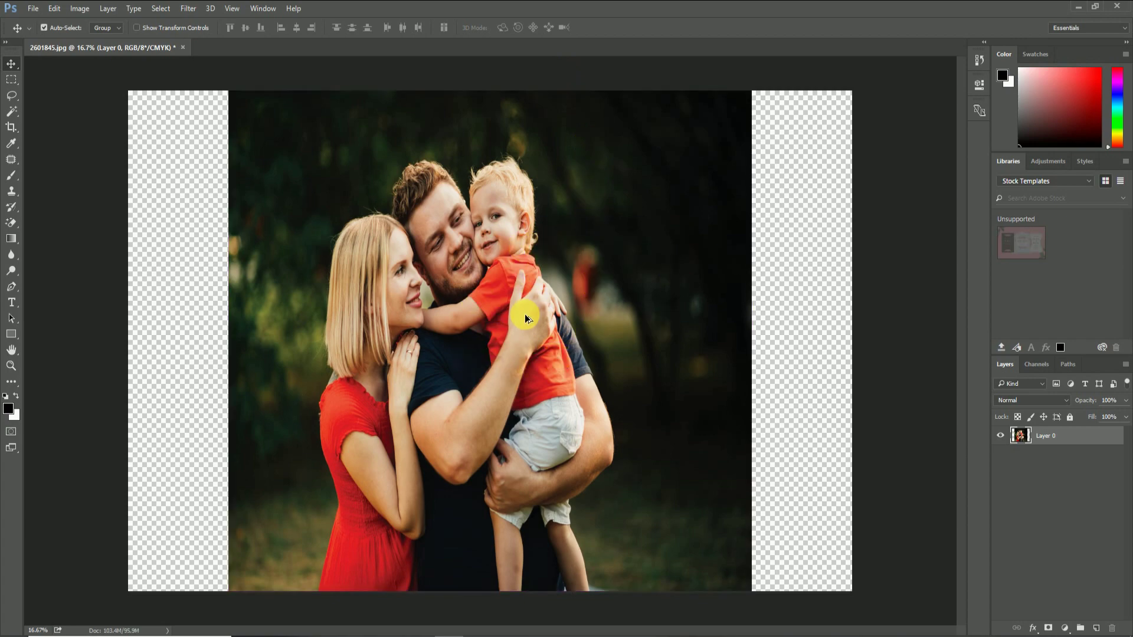
Step: Undo the distorted squeeze and start Edit > Content-Aware Scale on the full-width photo
{"action": "key", "text": "ctrl+z"}
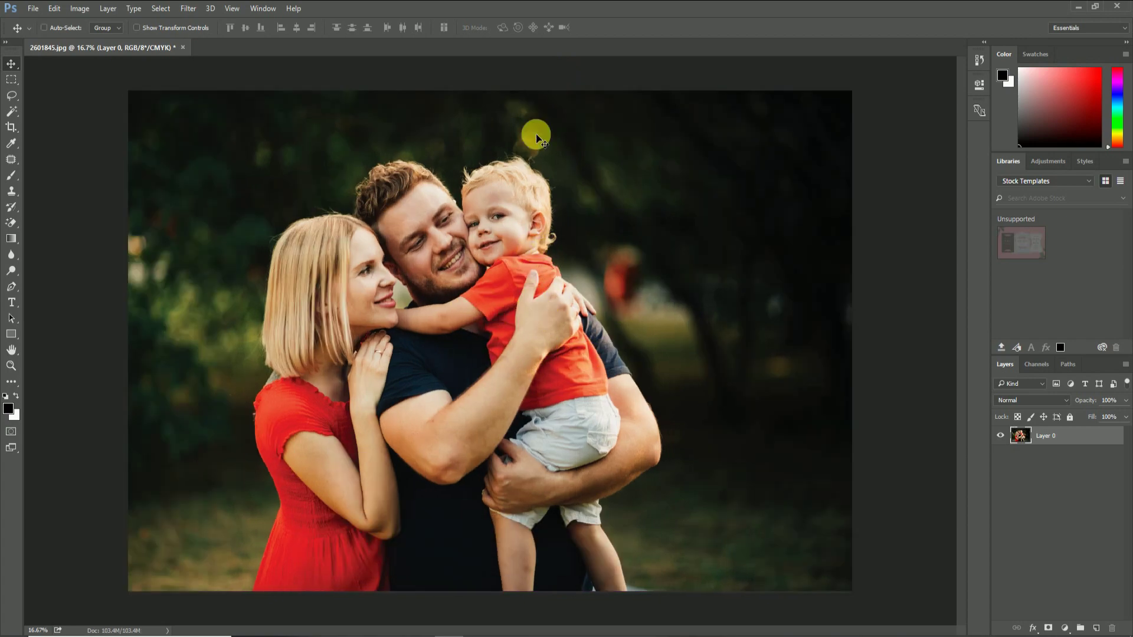
{"action": "left_click", "coordinate": [54, 8]}
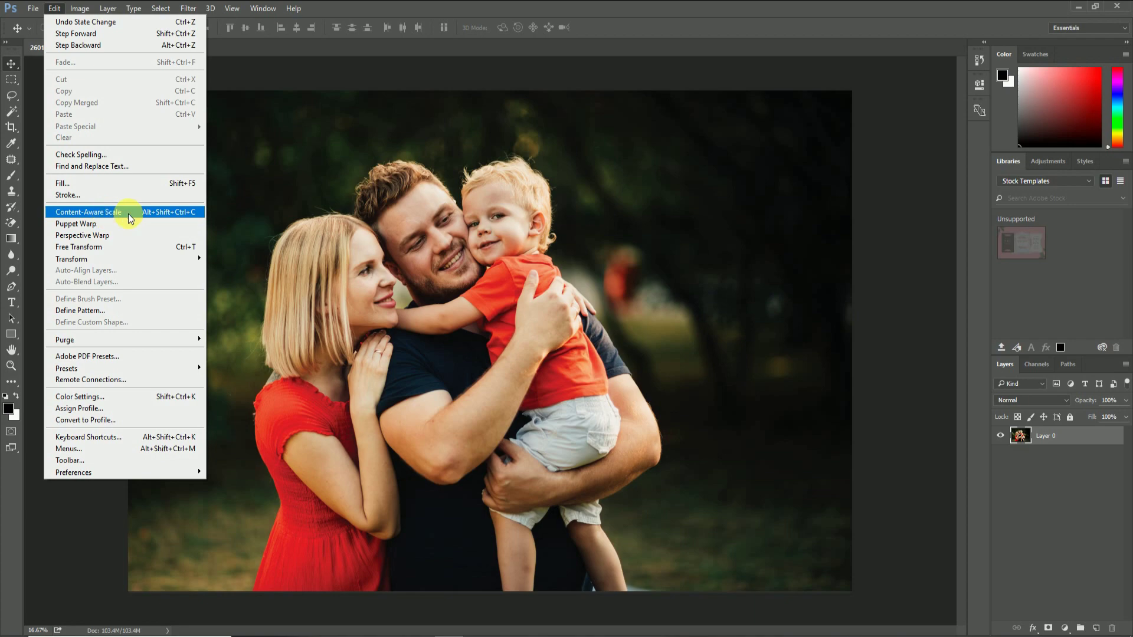
{"action": "left_click", "coordinate": [166, 216]}
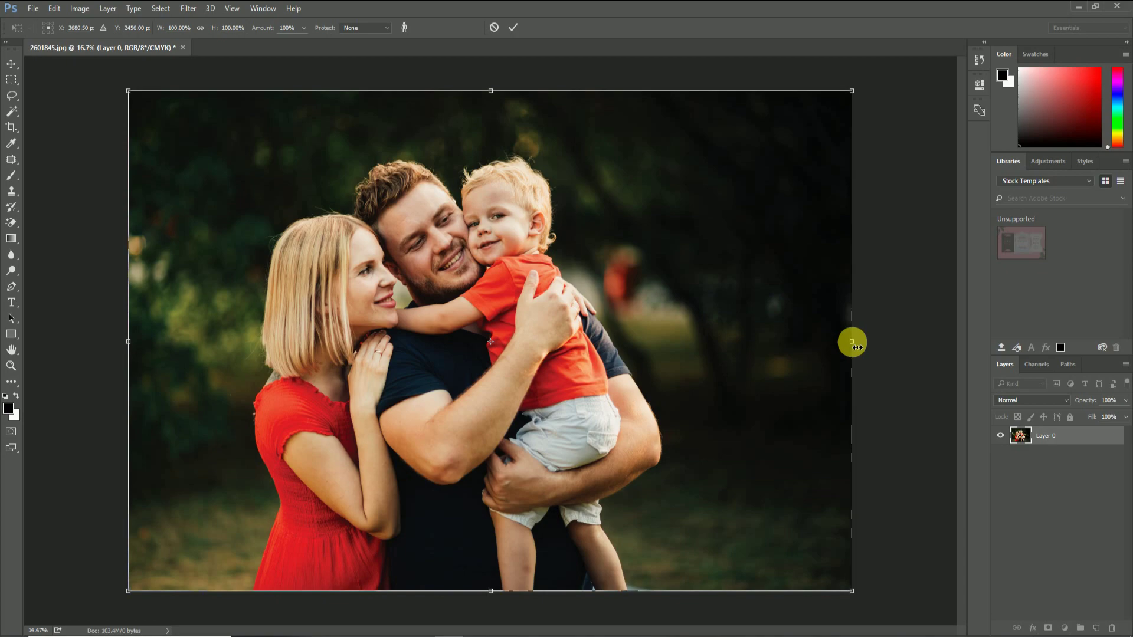
Step: Content-aware shrink the photo from the top and left edges and commit the scale
{"action": "mouse_move", "coordinate": [852, 342]}
{"action": "left_mouse_down"}
{"action": "mouse_move", "coordinate": [668, 334]}
{"action": "mouse_move", "coordinate": [651, 341]}
{"action": "mouse_move", "coordinate": [678, 339]}
{"action": "mouse_move", "coordinate": [610, 346]}
{"action": "mouse_move", "coordinate": [853, 352]}
{"action": "left_mouse_up"}
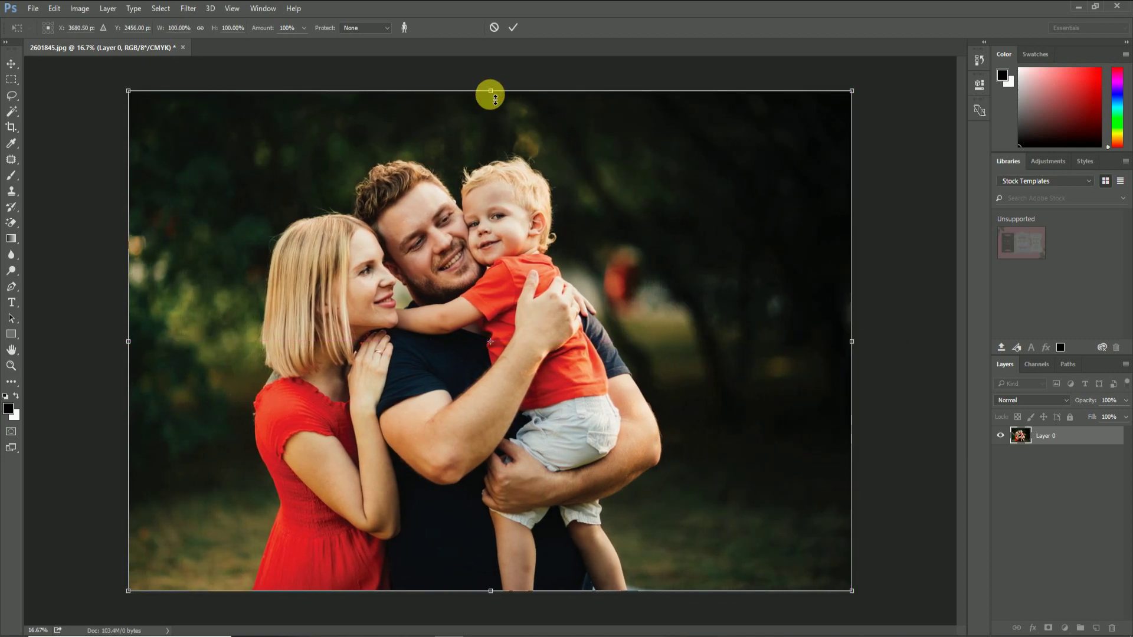
{"action": "mouse_move", "coordinate": [495, 100]}
{"action": "left_mouse_down"}
{"action": "mouse_move", "coordinate": [487, 167]}
{"action": "mouse_move", "coordinate": [496, 92]}
{"action": "left_mouse_up"}
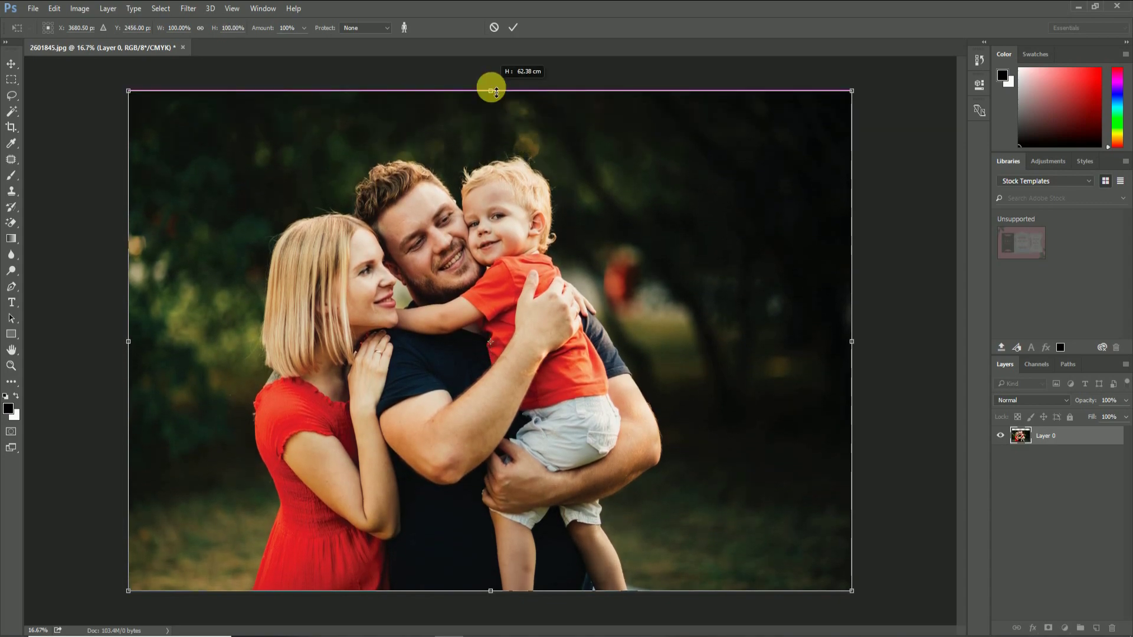
{"action": "left_click_drag", "start_coordinate": [129, 342], "coordinate": [253, 341]}
{"action": "key", "text": "Return"}
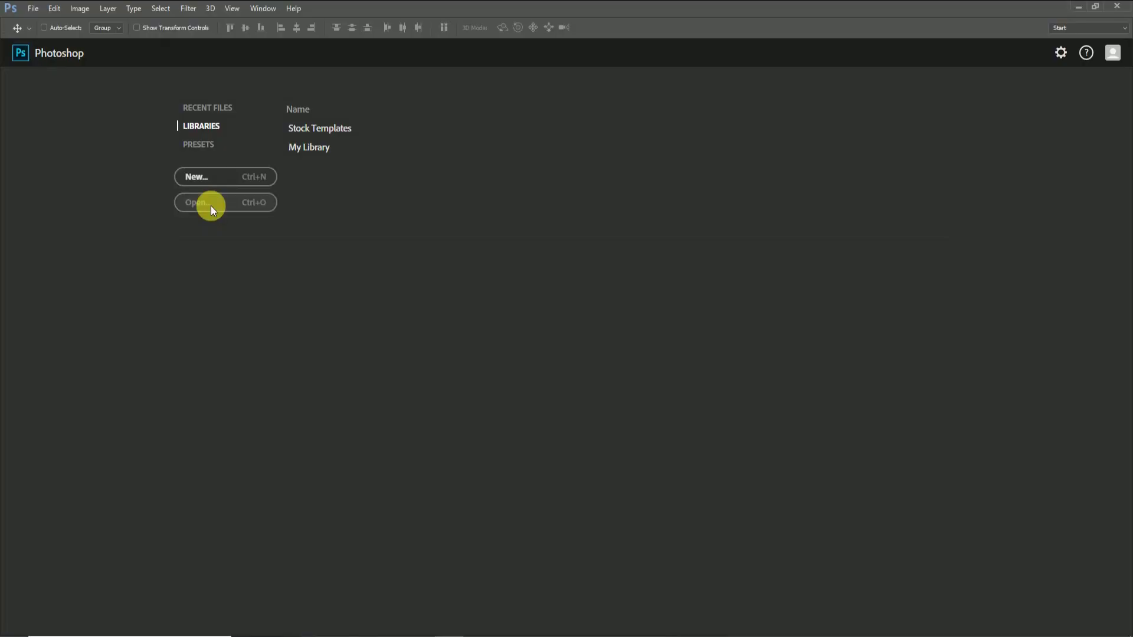
{"action": "left_click", "coordinate": [210, 206]}
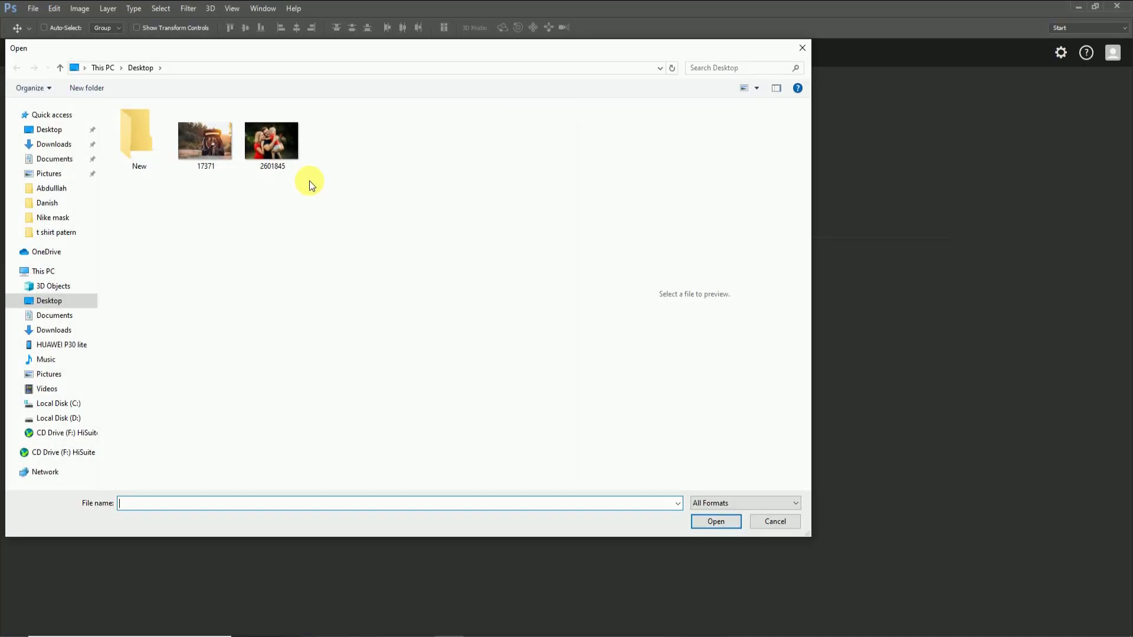
{"action": "left_click", "coordinate": [206, 146]}
{"action": "double_click", "coordinate": [207, 146]}
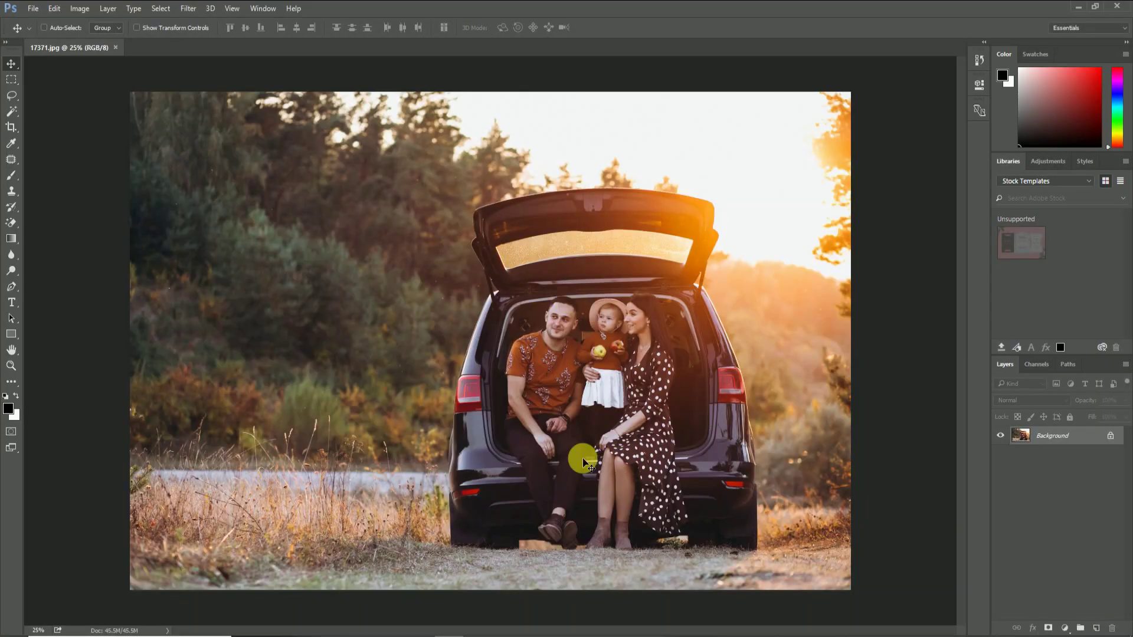
{"action": "left_click", "coordinate": [1110, 436]}
{"action": "key", "text": "ctrl"}
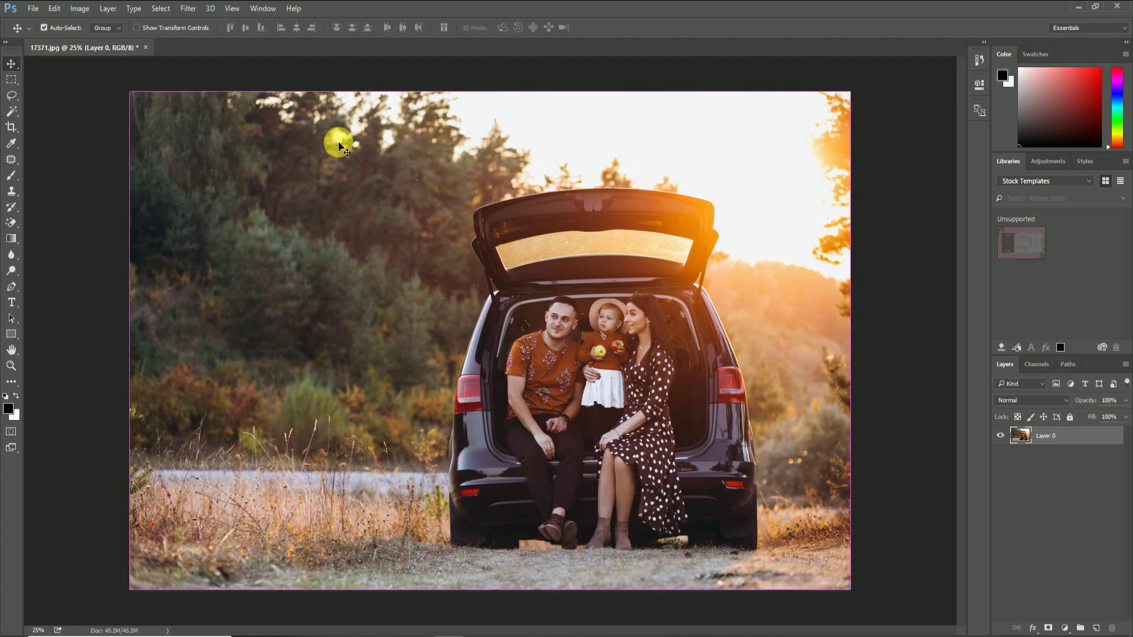
{"action": "key", "text": "ctrl+t"}
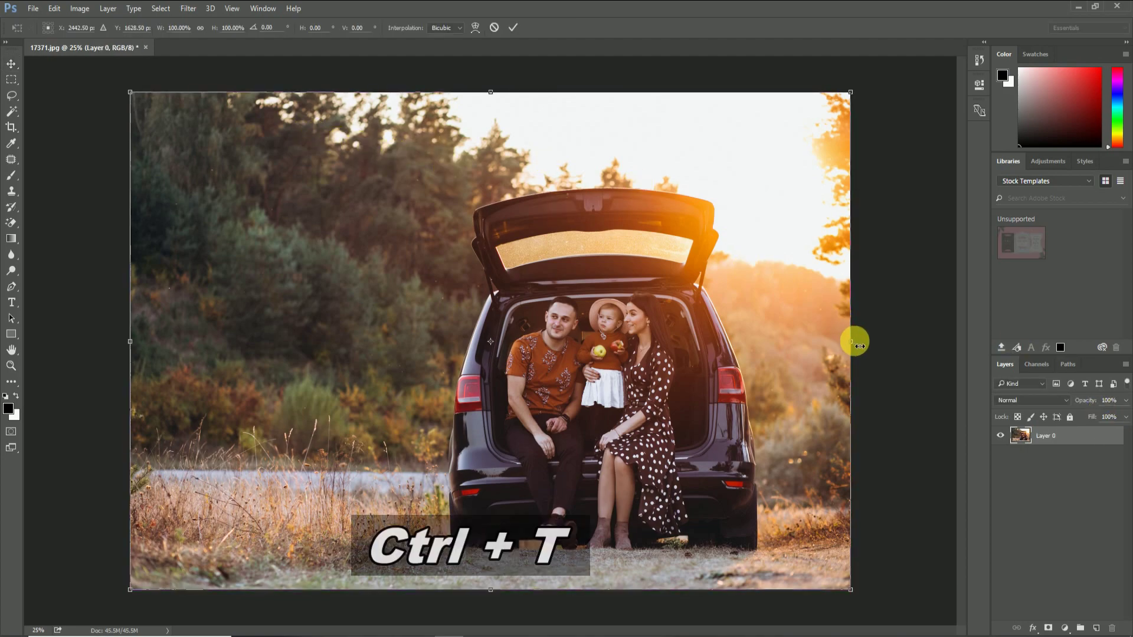
{"action": "left_click_drag", "start_coordinate": [859, 345], "coordinate": [683, 344]}
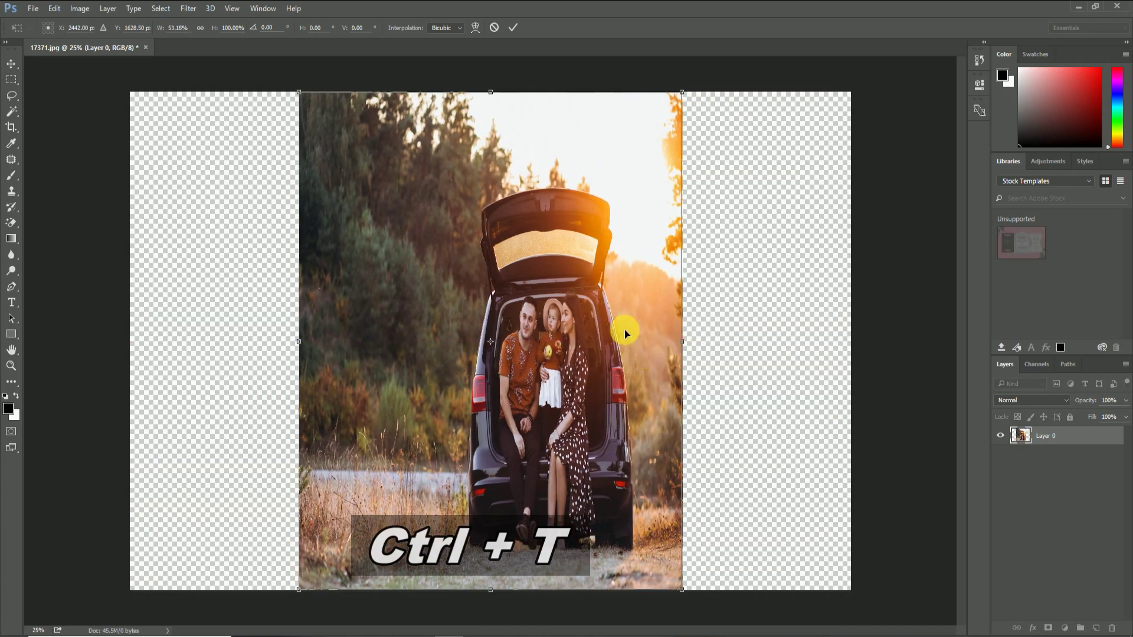
{"action": "left_click", "coordinate": [510, 27]}
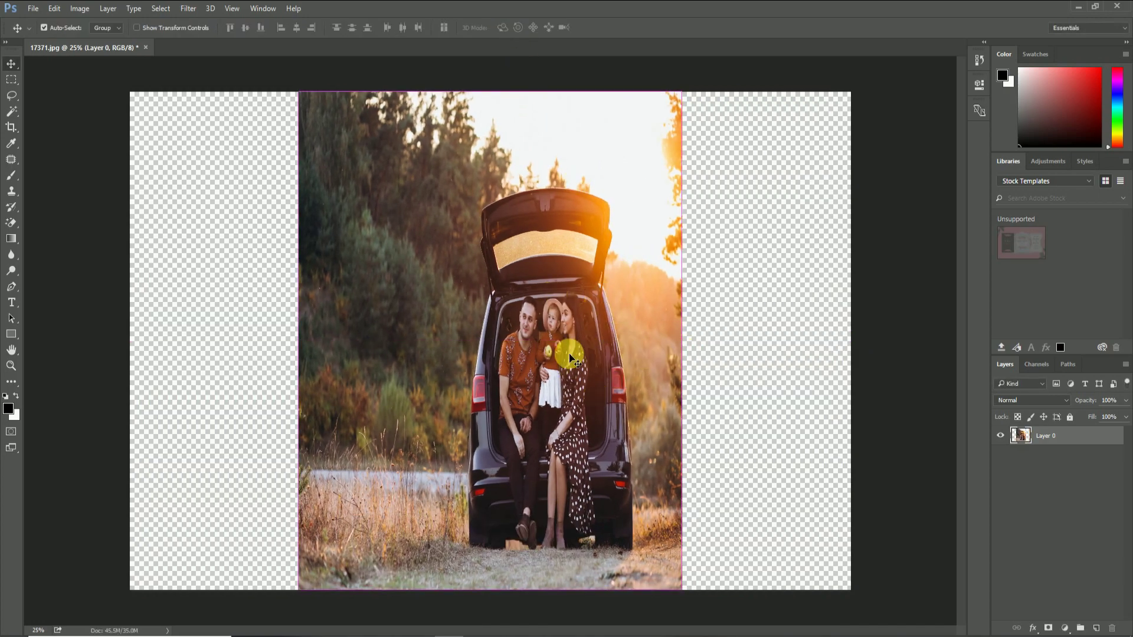
{"action": "key", "text": "ctrl+z"}
{"action": "left_click", "coordinate": [54, 8]}
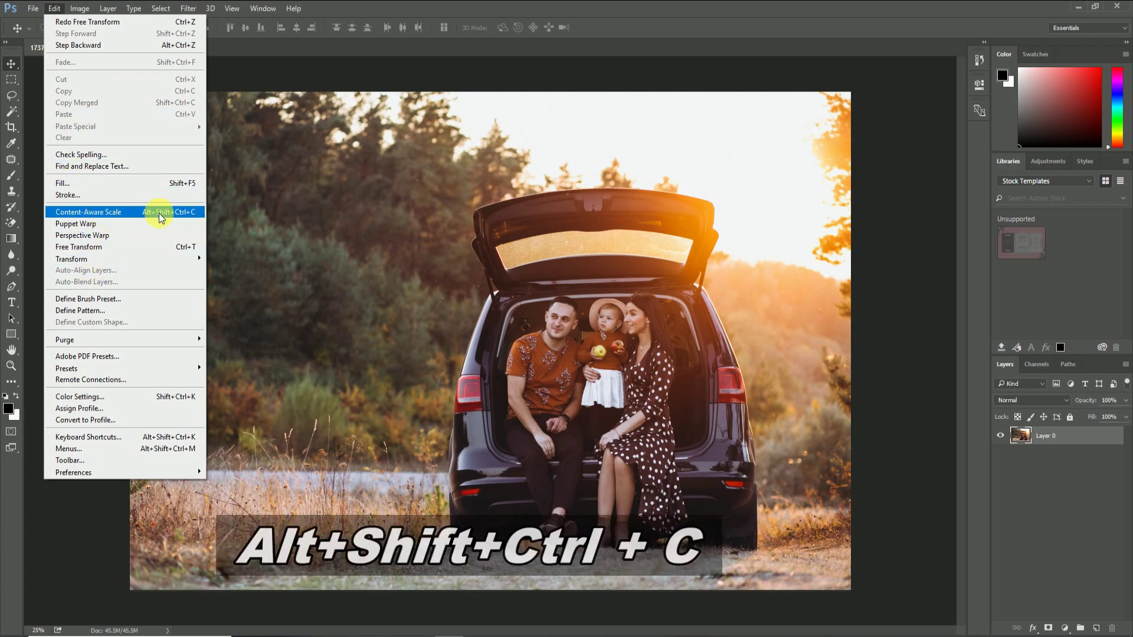
{"action": "left_click", "coordinate": [182, 211]}
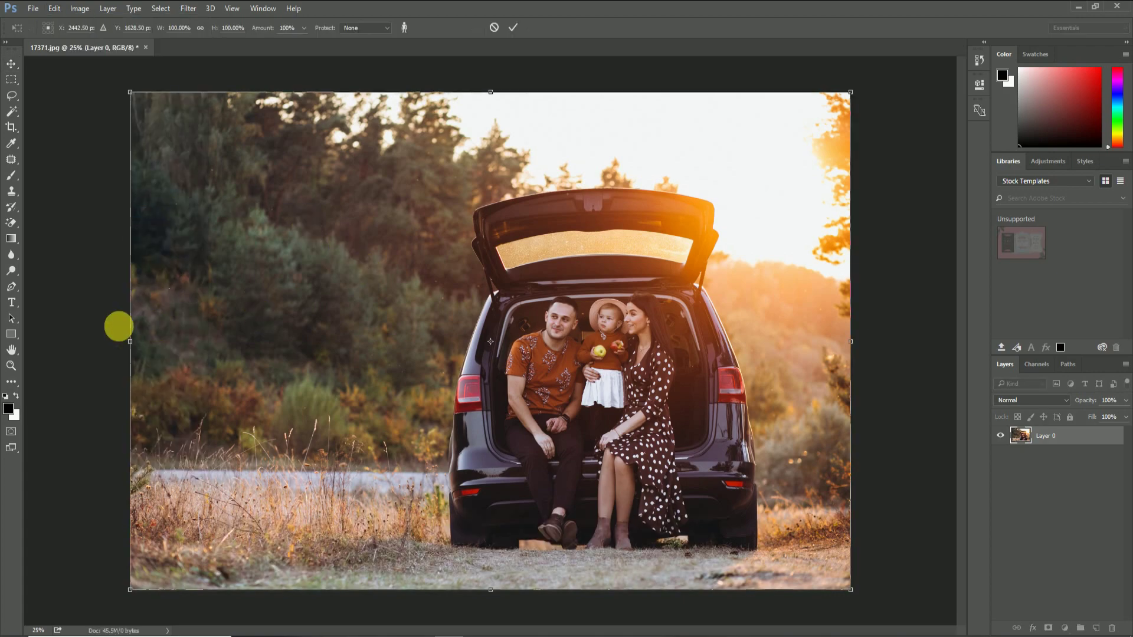
{"action": "mouse_move", "coordinate": [131, 342]}
{"action": "left_mouse_down"}
{"action": "mouse_move", "coordinate": [228, 336]}
{"action": "mouse_move", "coordinate": [130, 341]}
{"action": "left_mouse_up"}
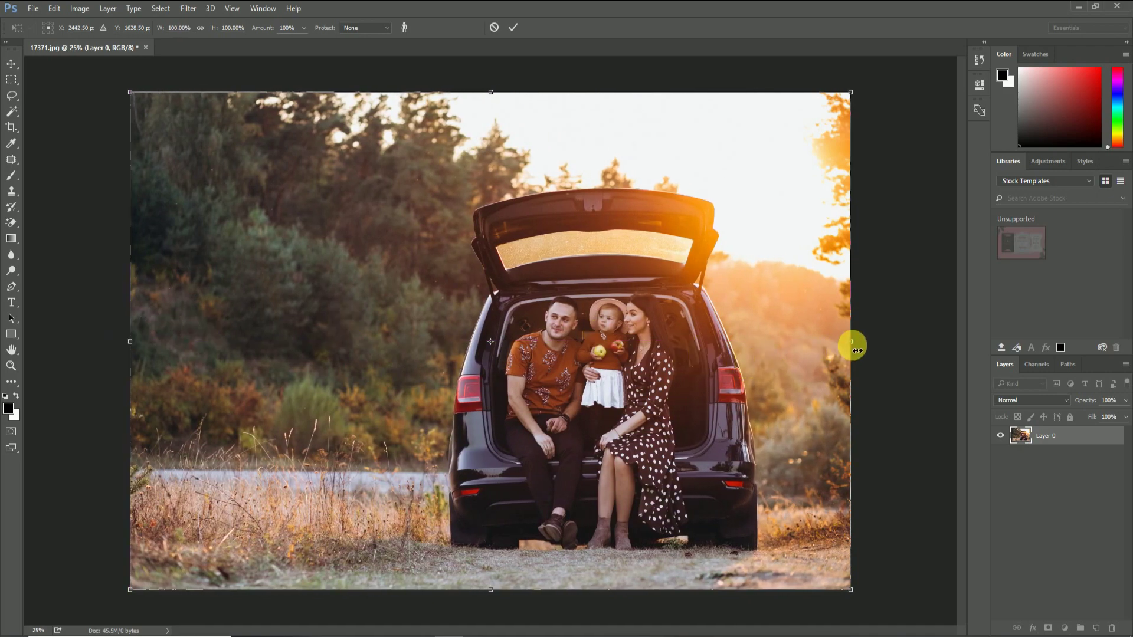
{"action": "left_click_drag", "start_coordinate": [853, 349], "coordinate": [688, 359]}
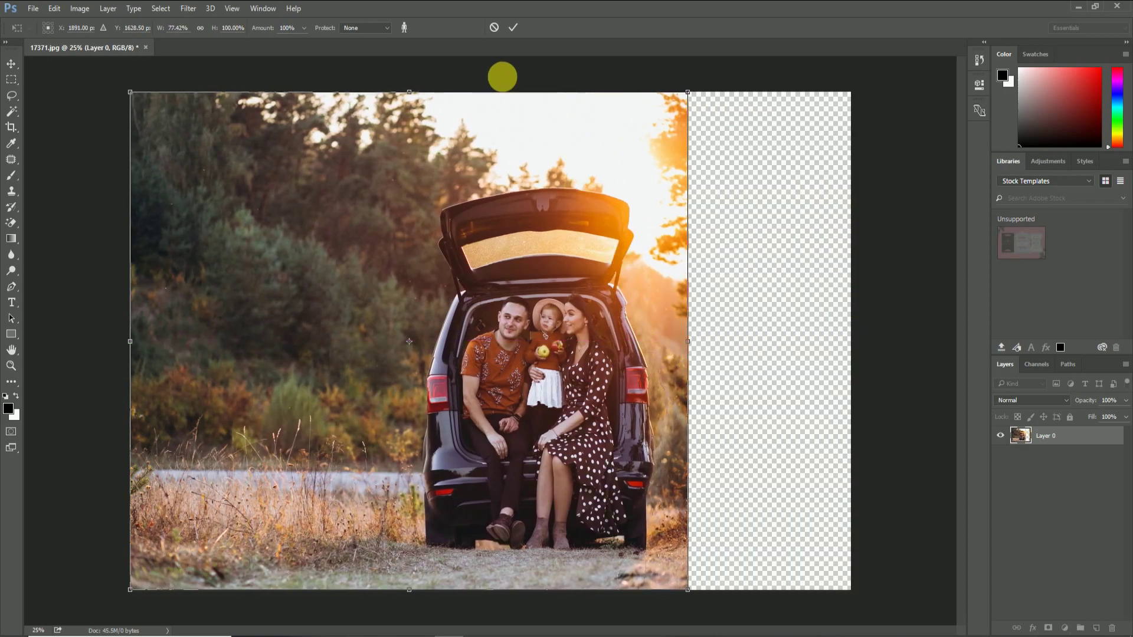
{"action": "left_click", "coordinate": [399, 27]}
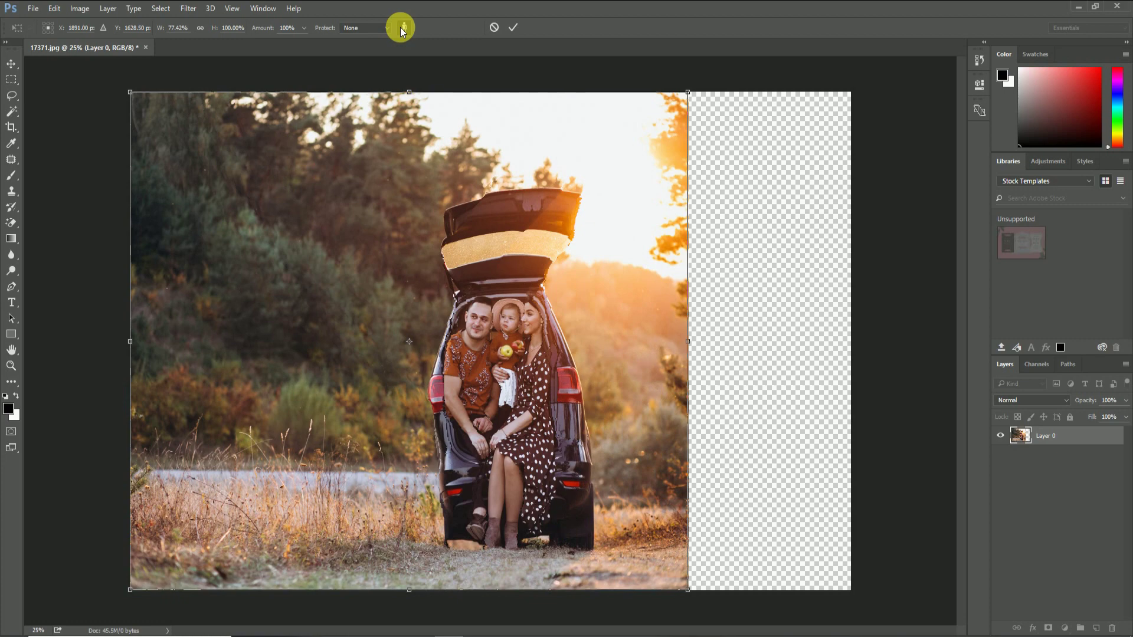
{"action": "left_click_drag", "start_coordinate": [409, 93], "coordinate": [430, 144]}
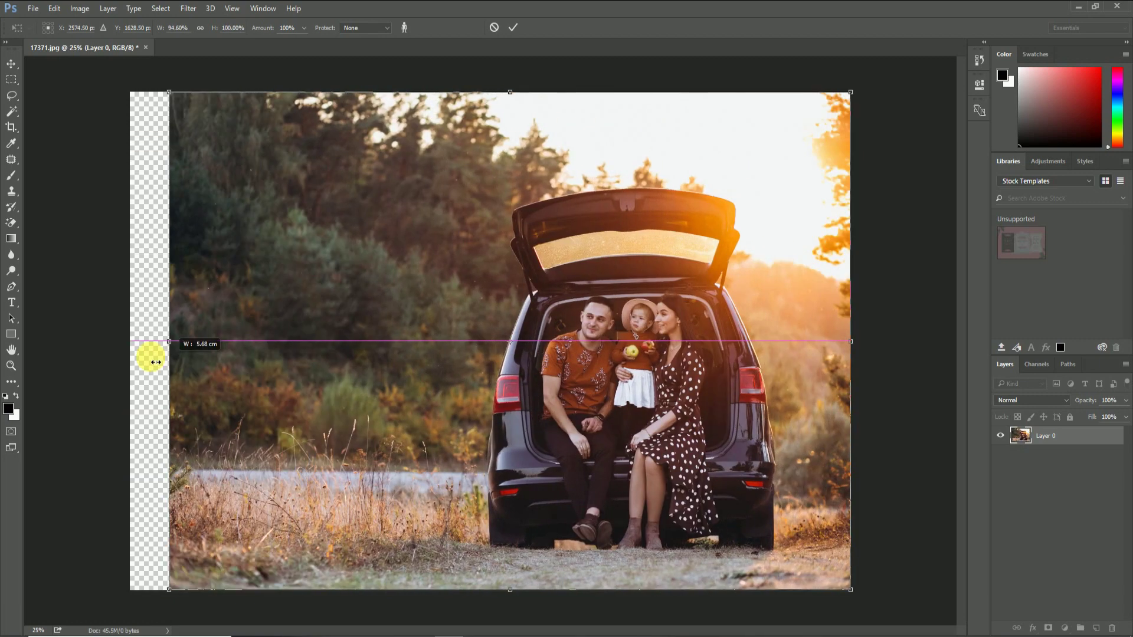
{"action": "left_click_drag", "start_coordinate": [151, 357], "coordinate": [132, 354]}
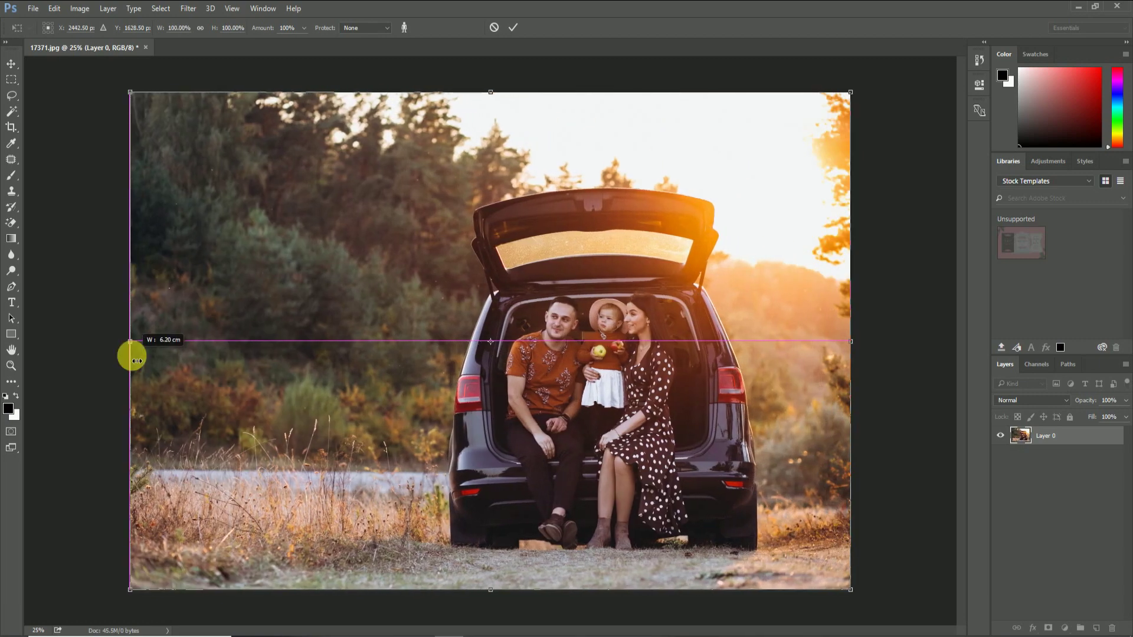
{"action": "left_click", "coordinate": [512, 31]}
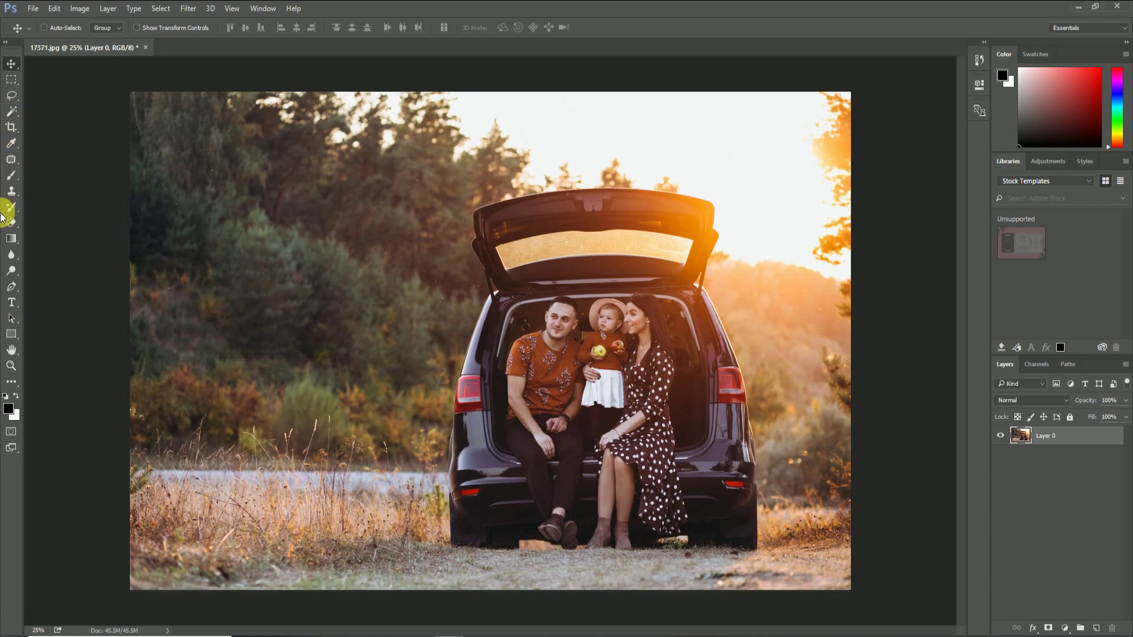
Step: Switch to the Lasso tool and trace a closed freehand outline around the car and family
{"action": "left_click", "coordinate": [10, 289]}
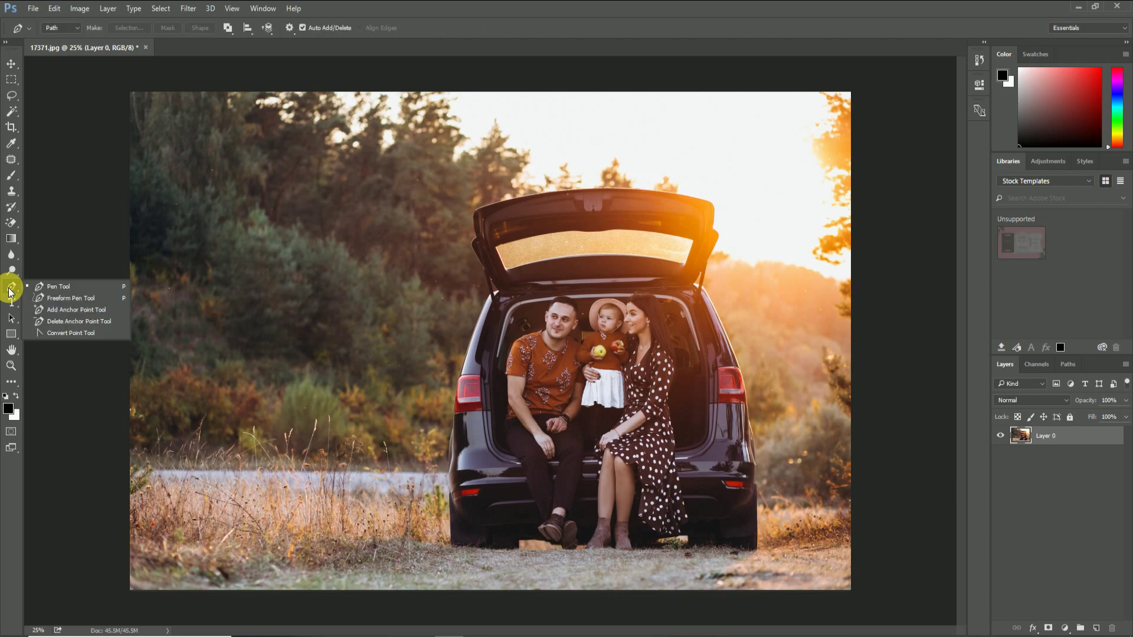
{"action": "left_click", "coordinate": [51, 289]}
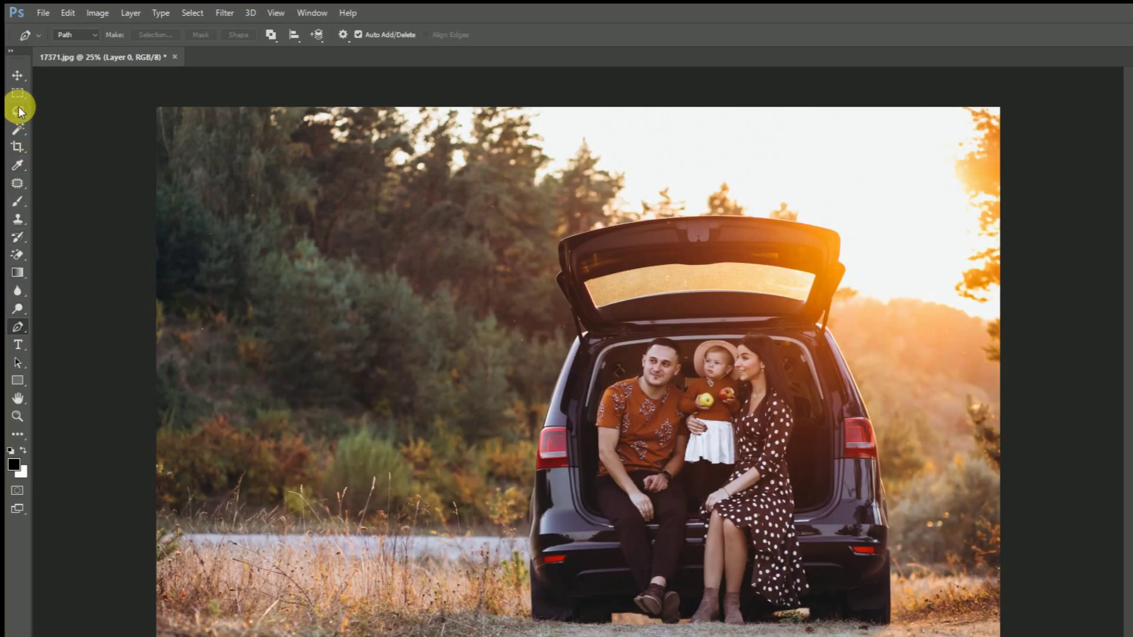
{"action": "left_click", "coordinate": [11, 95]}
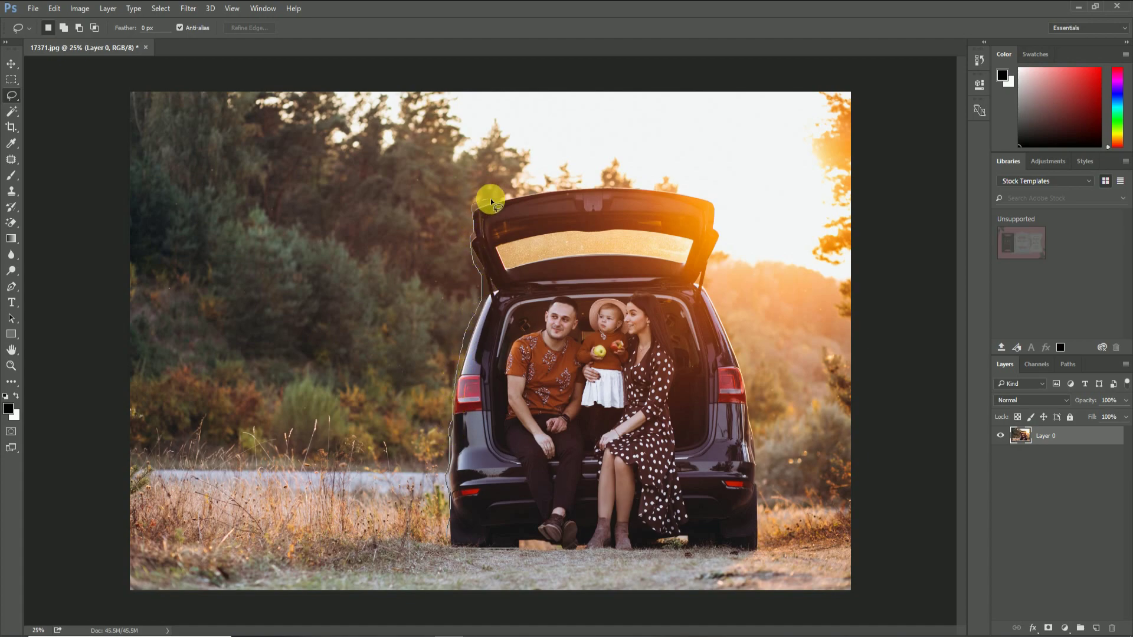
{"action": "left_click_drag", "start_coordinate": [709, 281], "coordinate": [731, 335]}
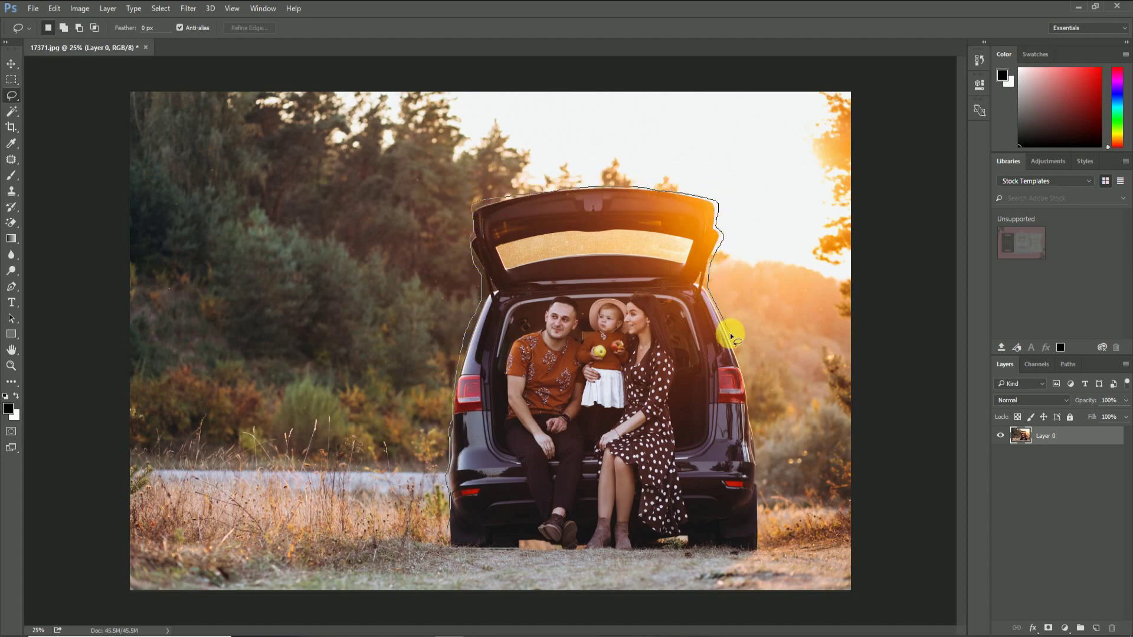
{"action": "mouse_move", "coordinate": [755, 436]}
{"action": "left_mouse_down"}
{"action": "mouse_move", "coordinate": [760, 511]}
{"action": "mouse_move", "coordinate": [740, 555]}
{"action": "left_mouse_up"}
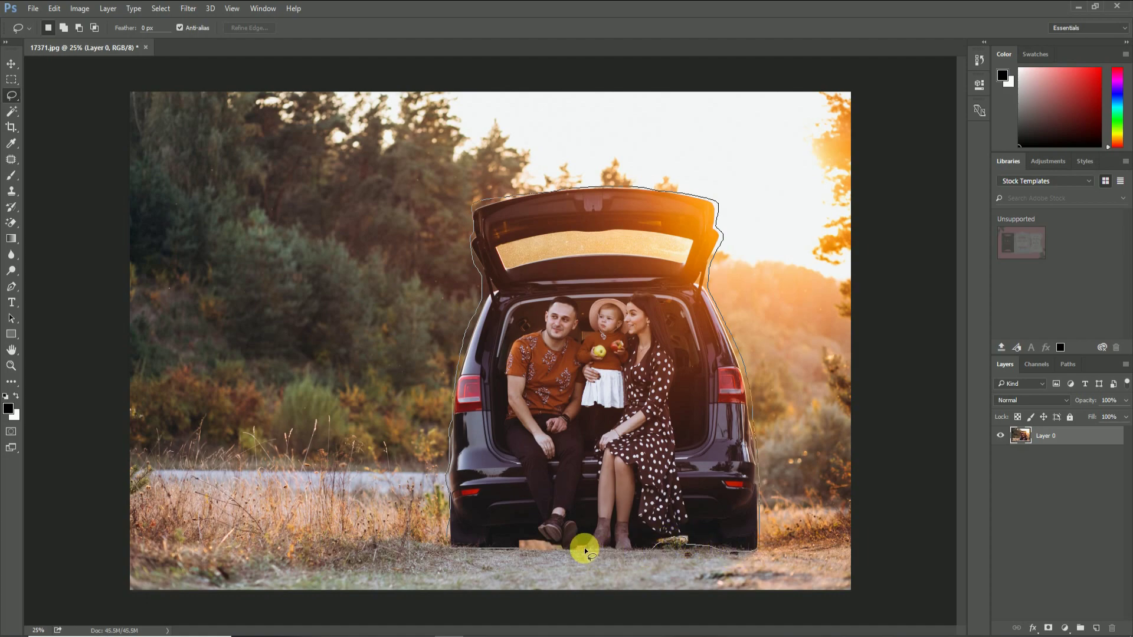
{"action": "left_click_drag", "start_coordinate": [519, 544], "coordinate": [518, 550]}
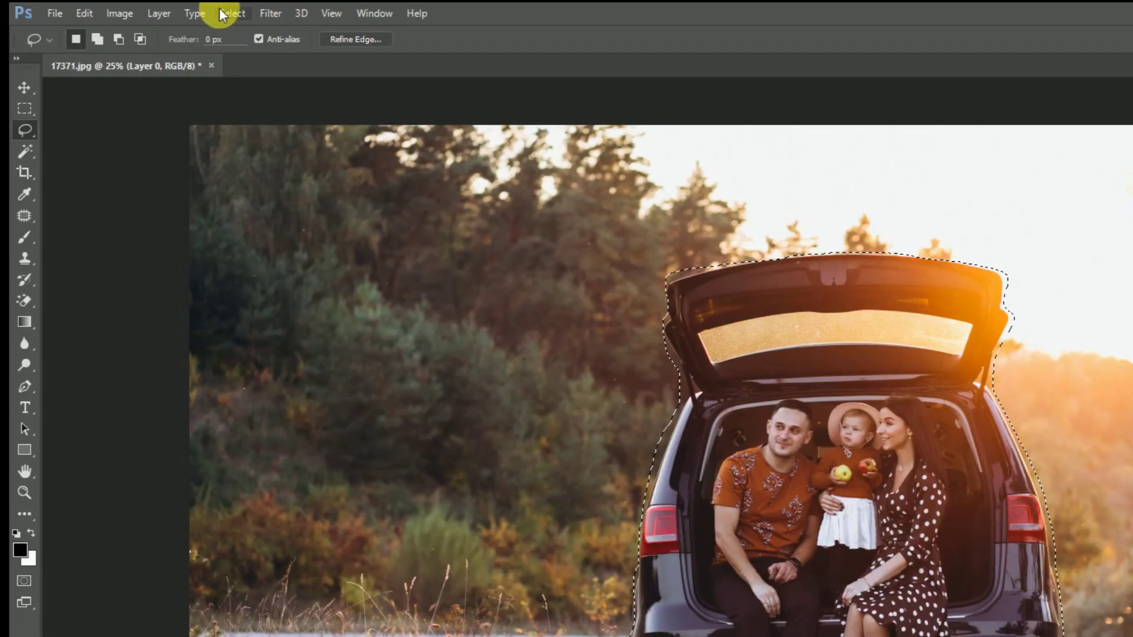
Step: Save the current selection as a new channel named 'Family' via Select > Save Selection
{"action": "left_click", "coordinate": [223, 13]}
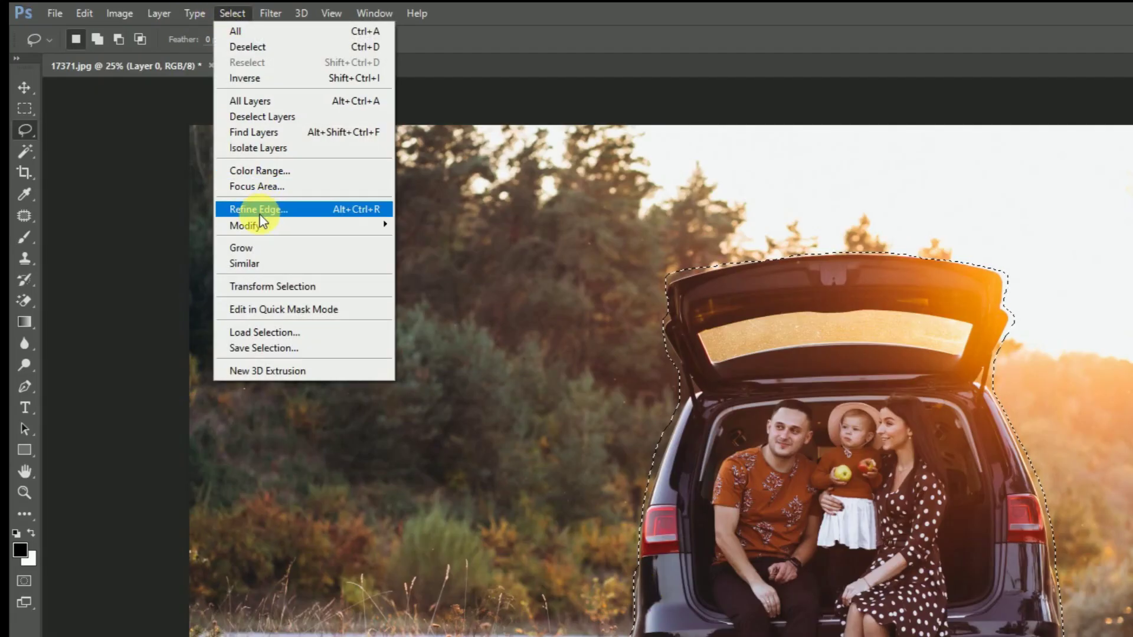
{"action": "left_click", "coordinate": [270, 348]}
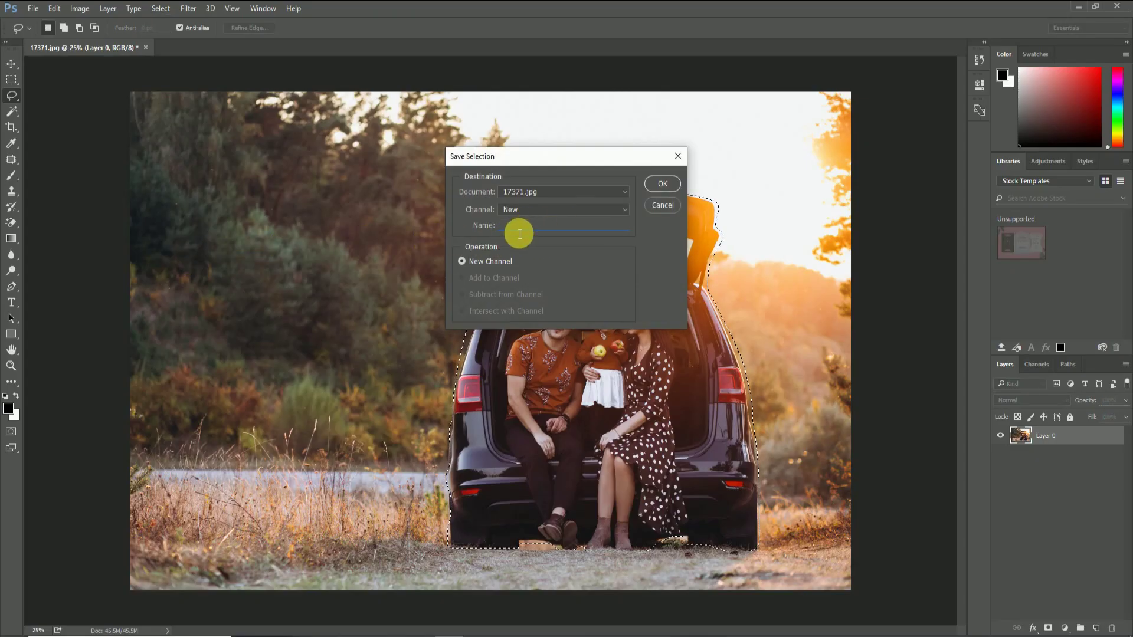
{"action": "left_click", "coordinate": [520, 234]}
{"action": "type", "text": "Fa"}
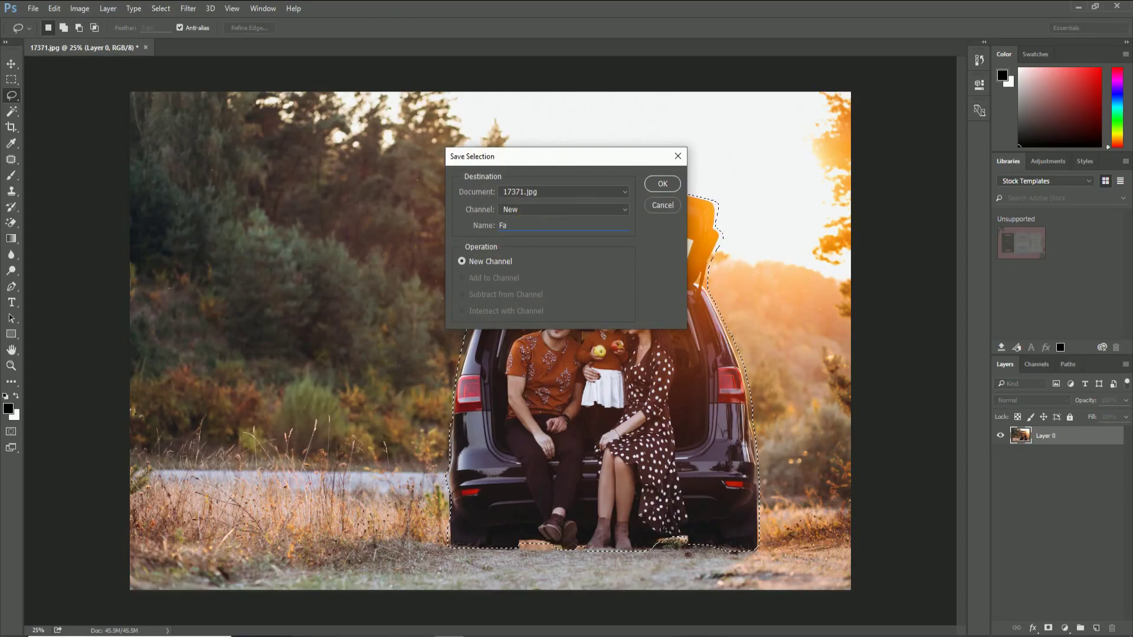
{"action": "type", "text": "mily"}
{"action": "left_click", "coordinate": [660, 187]}
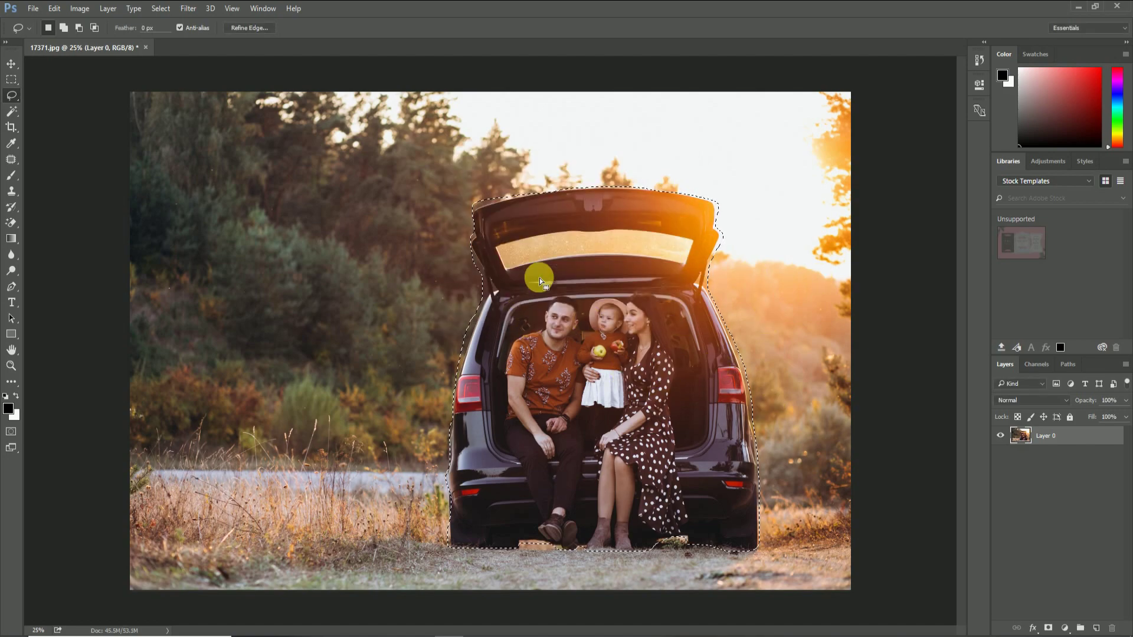
Step: Deselect, start Content-Aware Scale, and set the Protect option to the Family channel
{"action": "key", "text": "ctrl+d"}
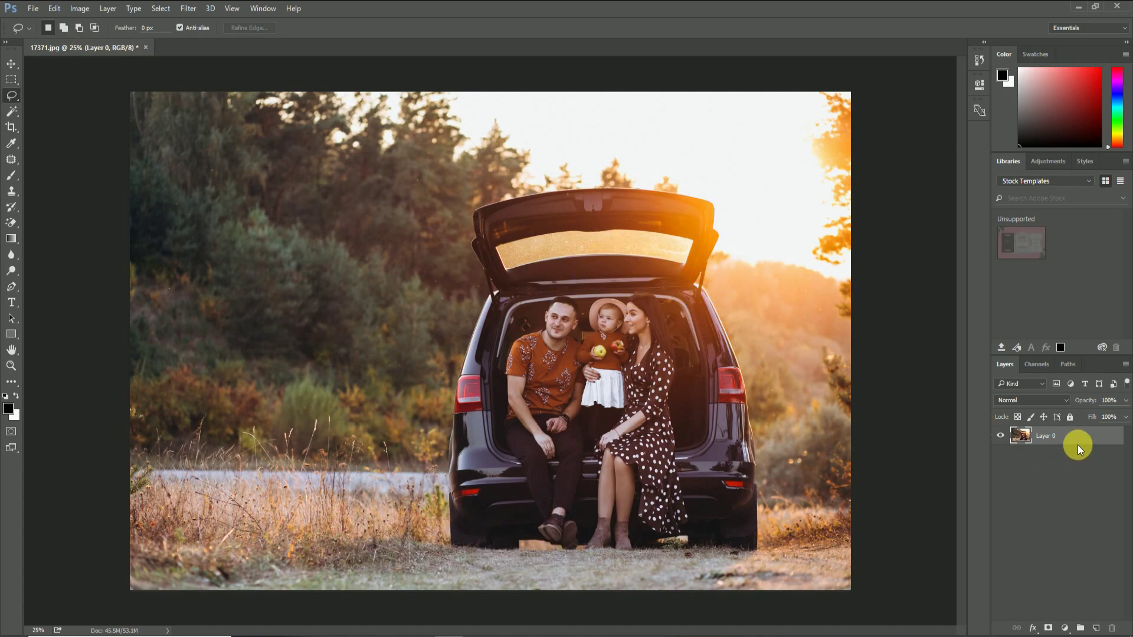
{"action": "left_click", "coordinate": [56, 9]}
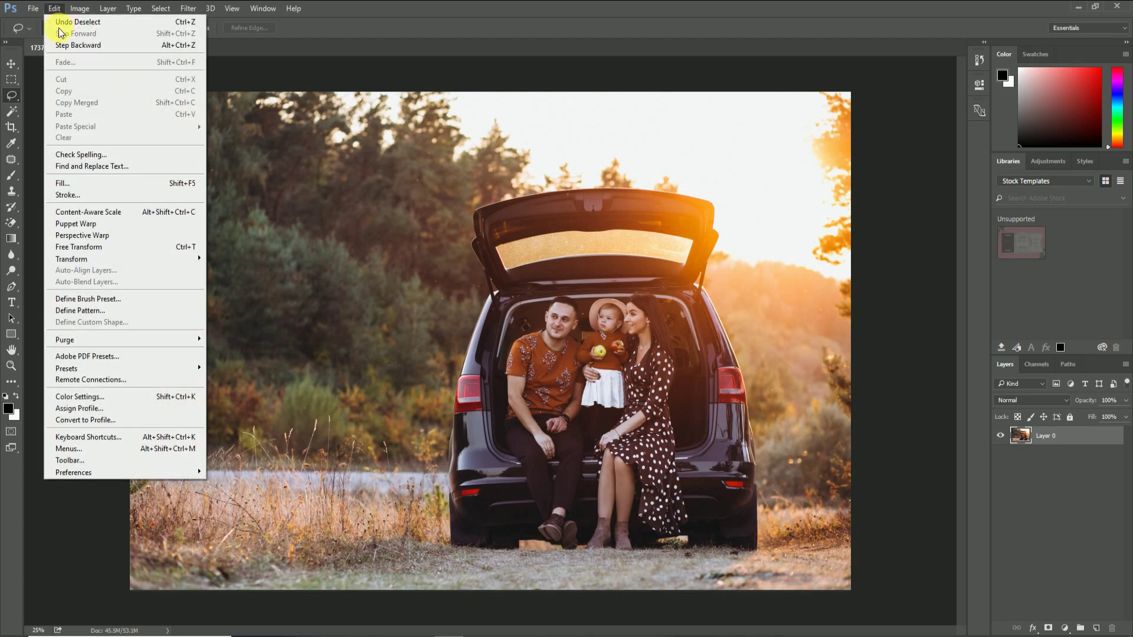
{"action": "left_click", "coordinate": [124, 212]}
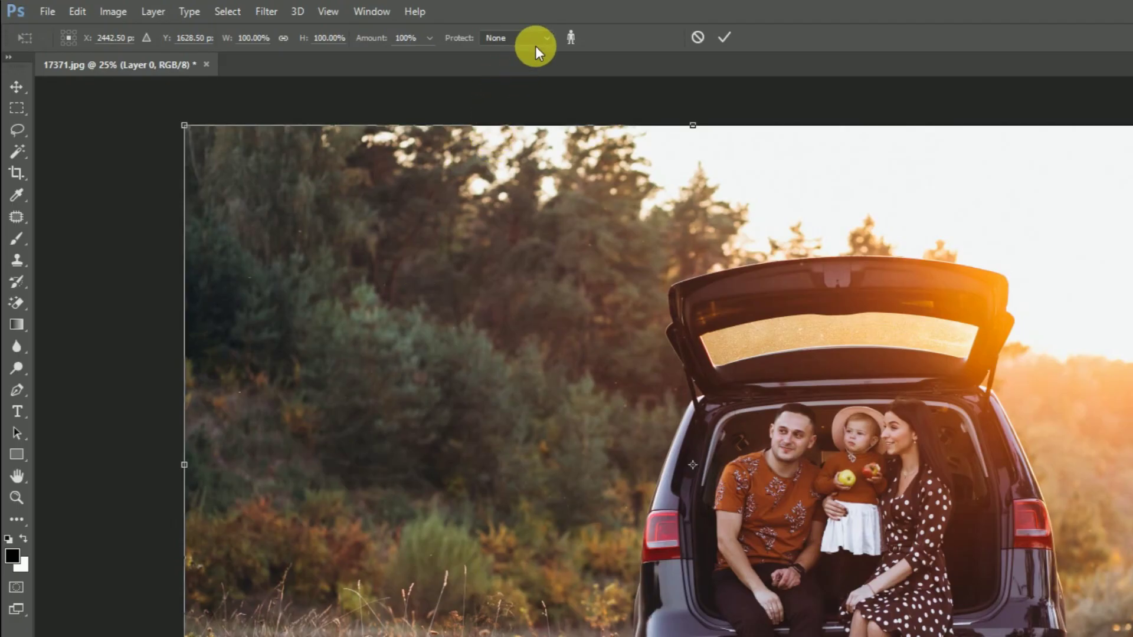
{"action": "left_click", "coordinate": [545, 38]}
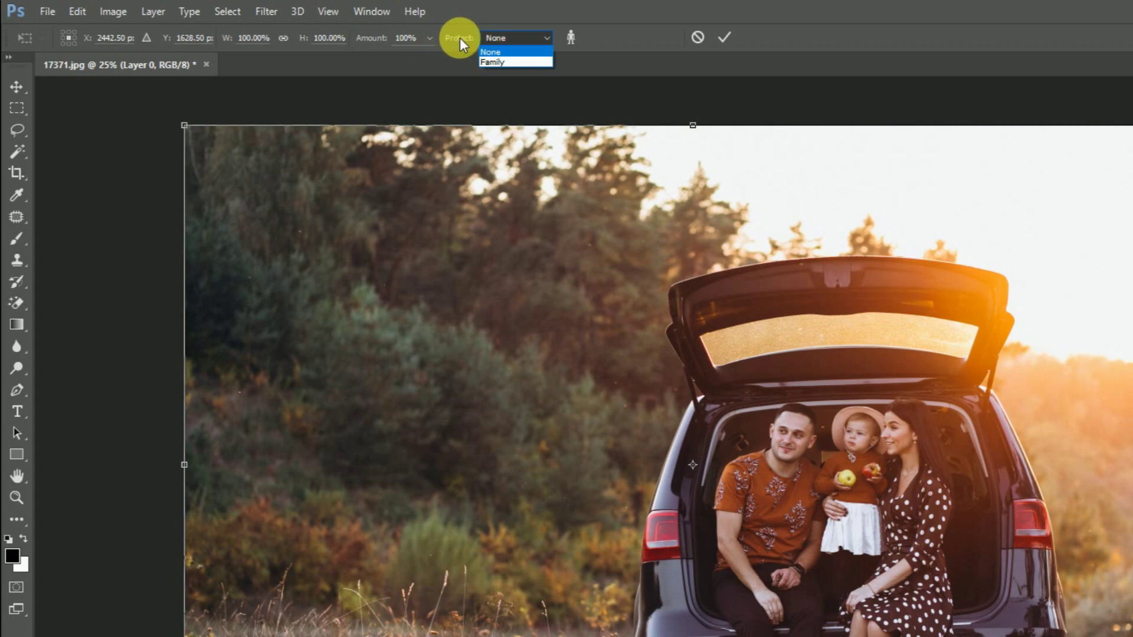
{"action": "left_click", "coordinate": [500, 62]}
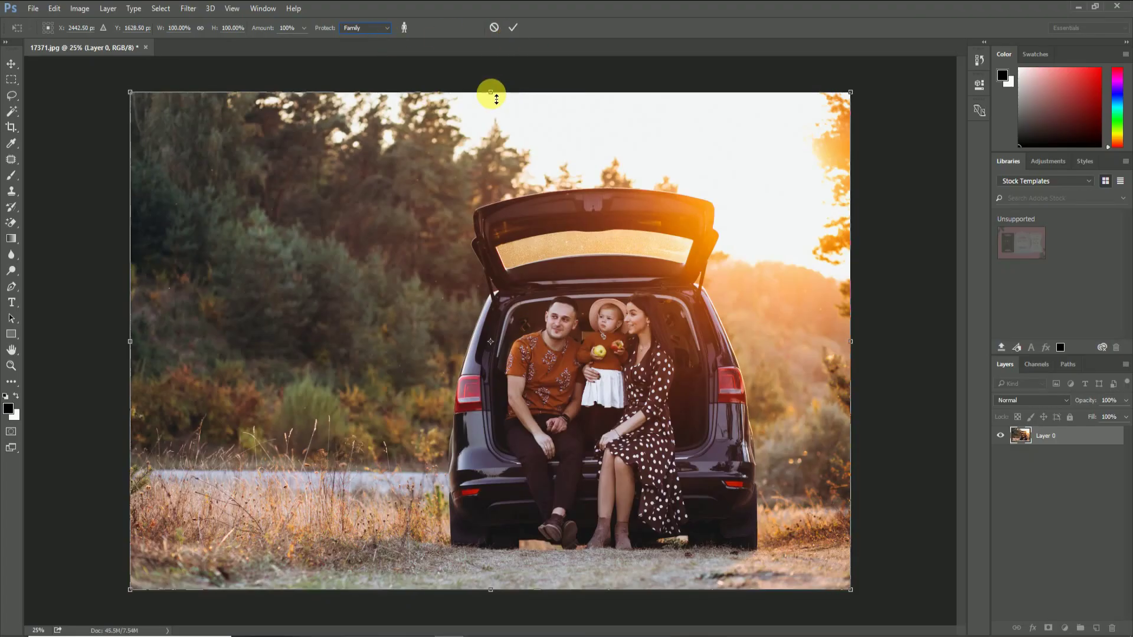
Step: Drag the left and top handles until the protected scale reads about 78% width and height
{"action": "left_click_drag", "start_coordinate": [183, 464], "coordinate": [611, 475]}
{"action": "left_click_drag", "start_coordinate": [432, 349], "coordinate": [371, 340]}
{"action": "left_click_drag", "start_coordinate": [618, 92], "coordinate": [617, 199]}
{"action": "left_click_drag", "start_coordinate": [371, 395], "coordinate": [289, 402]}
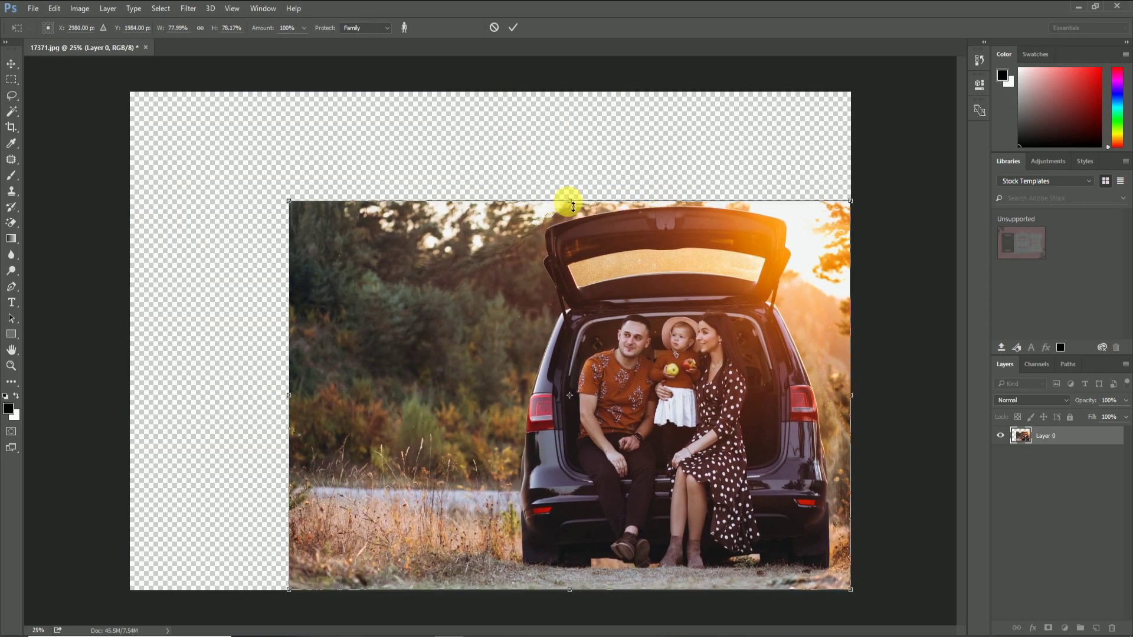